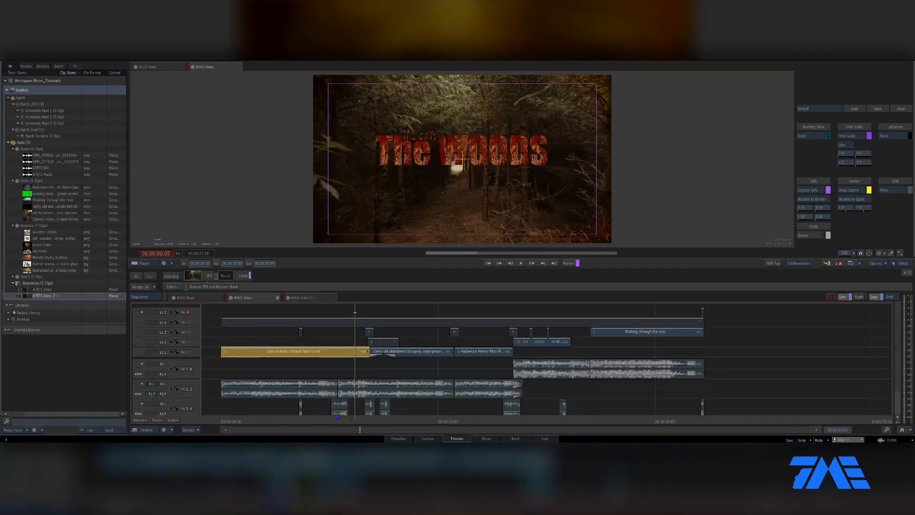
Switch to the duplicate of the video sequence and place the playhead at timecode 5:11.
left_click(307, 297)
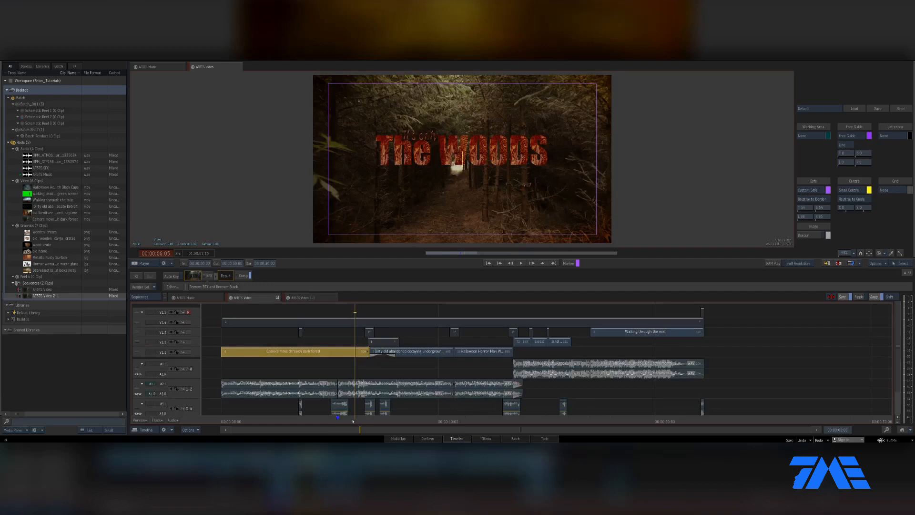
left_click_drag(354, 421, 337, 423)
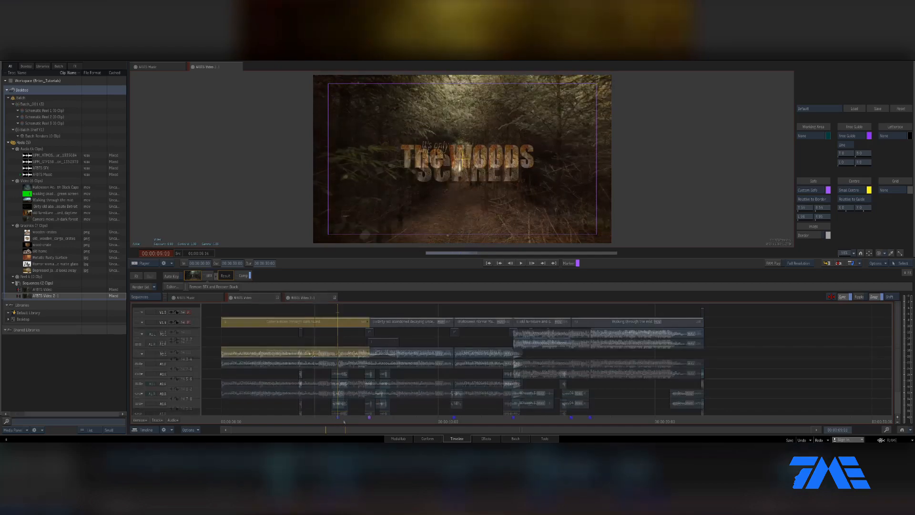
left_click(166, 255)
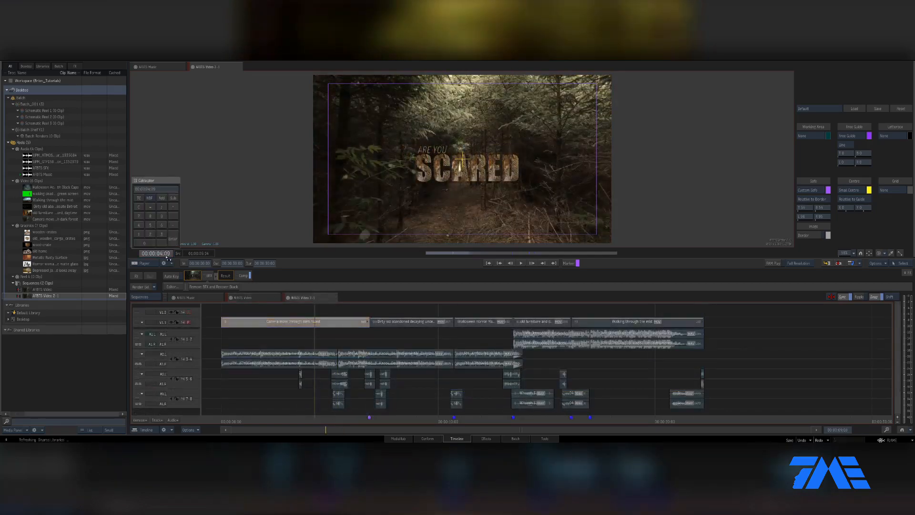
type("5:11")
key("Return")
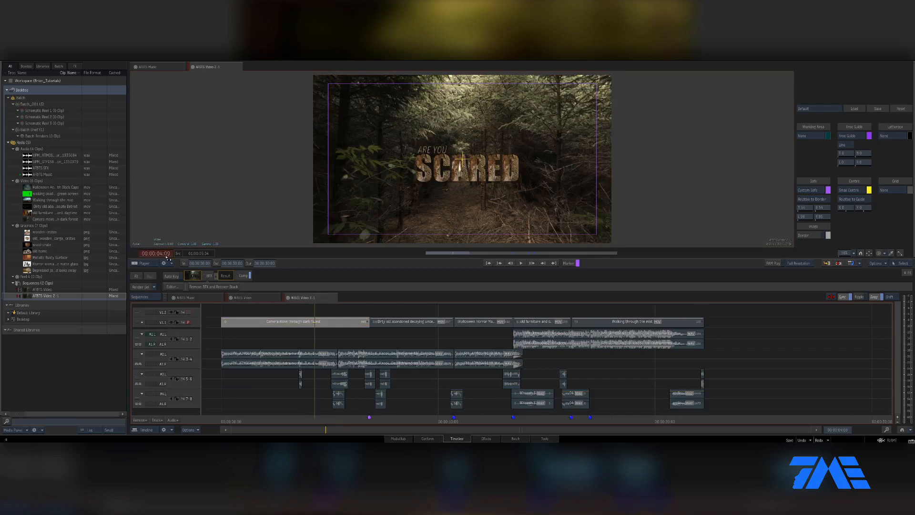
Open the Batch FX setup of the "Camera move through dark forest" clip.
left_click(294, 324)
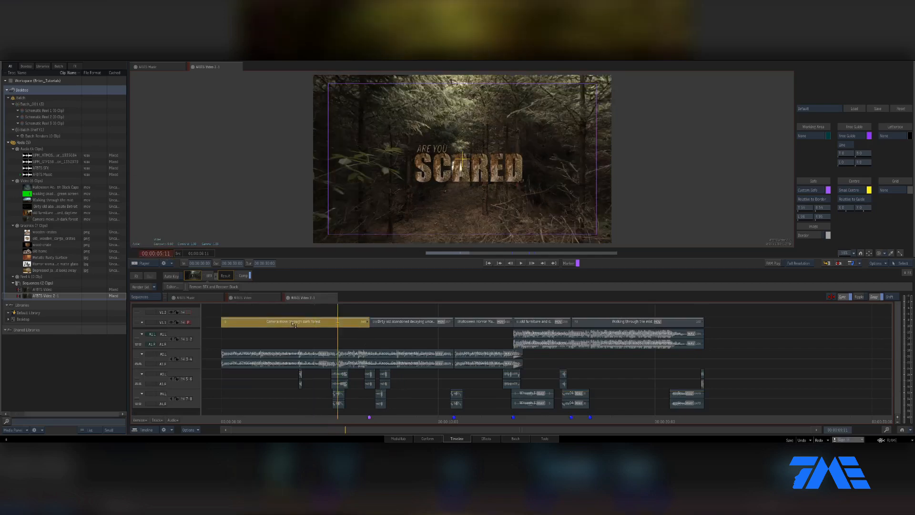
left_click(211, 276)
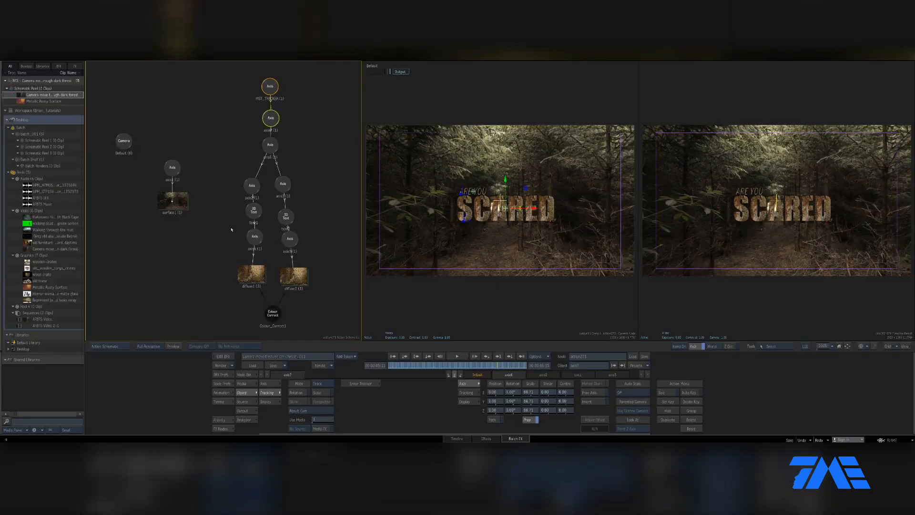
Duplicate the title's axis hierarchy with its text and texture nodes, and place the copy beside the original.
left_click_drag(325, 176, 262, 178)
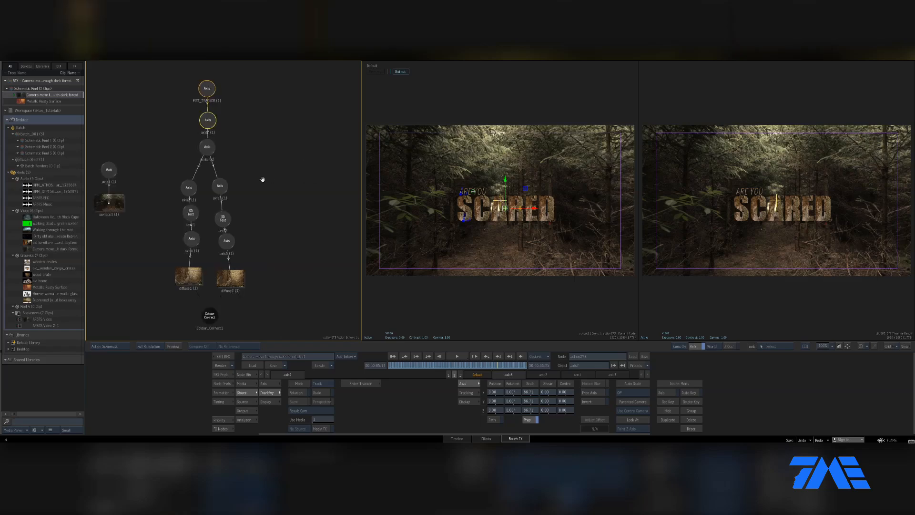
left_click(213, 151)
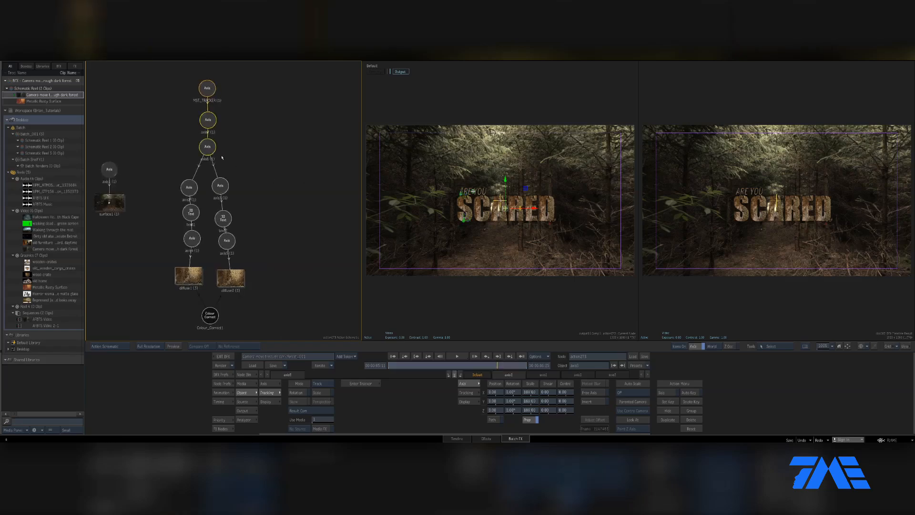
key("ctrl+v")
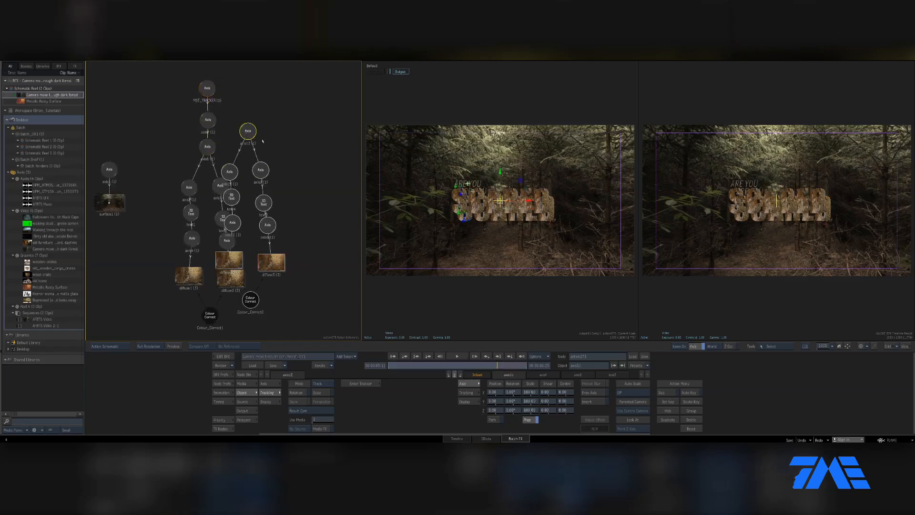
left_click_drag(249, 135, 300, 150)
Change the copied "SCARED" 3D text to "The WOODS".
left_click(283, 215)
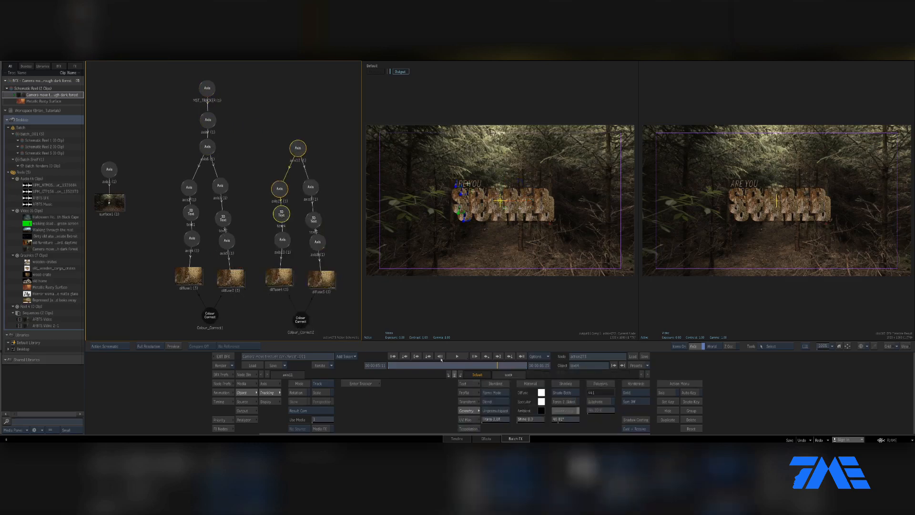
left_click(478, 383)
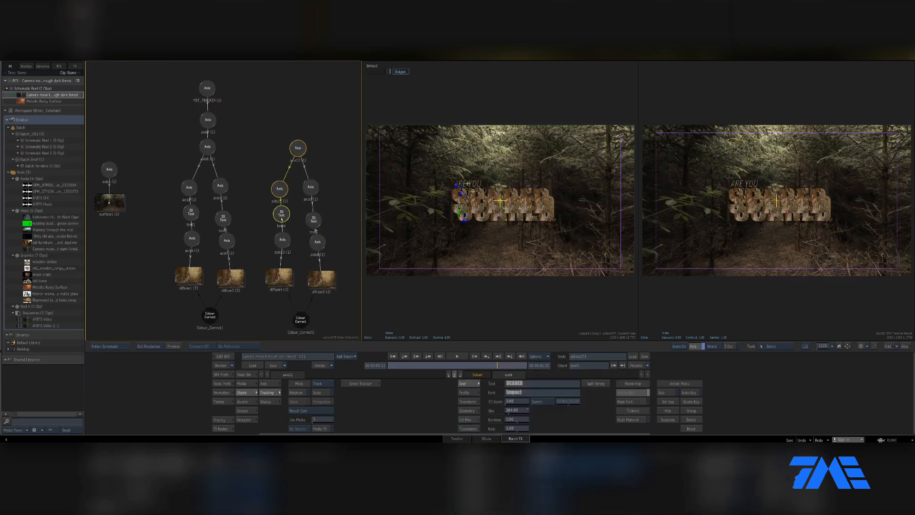
left_click(469, 410)
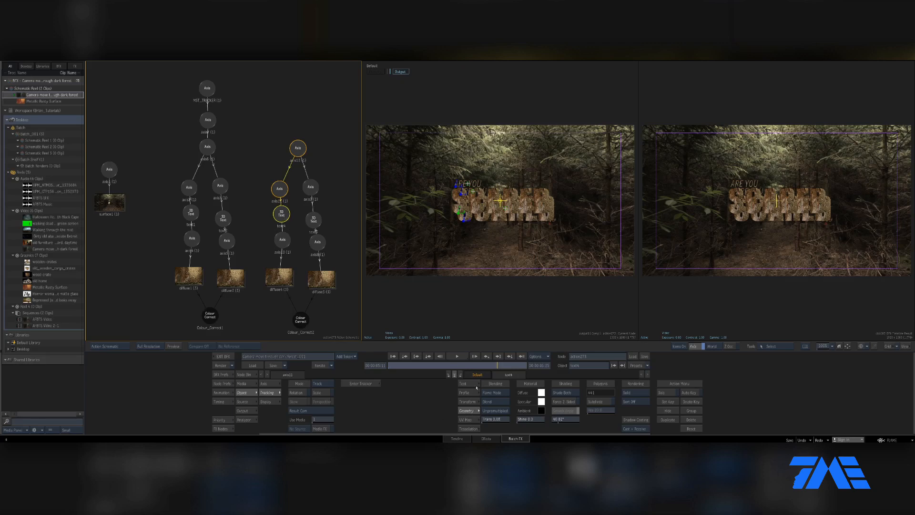
left_click(462, 384)
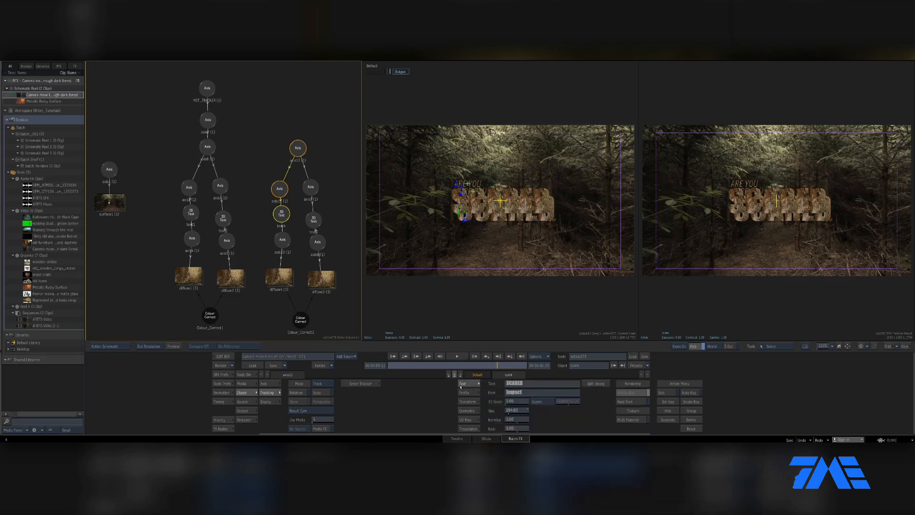
left_click(513, 387)
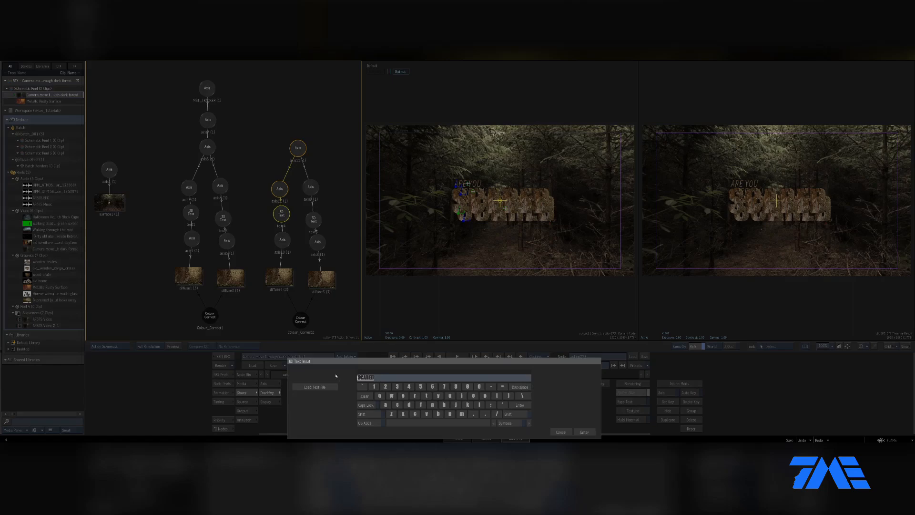
type("The WOODS")
key("Return")
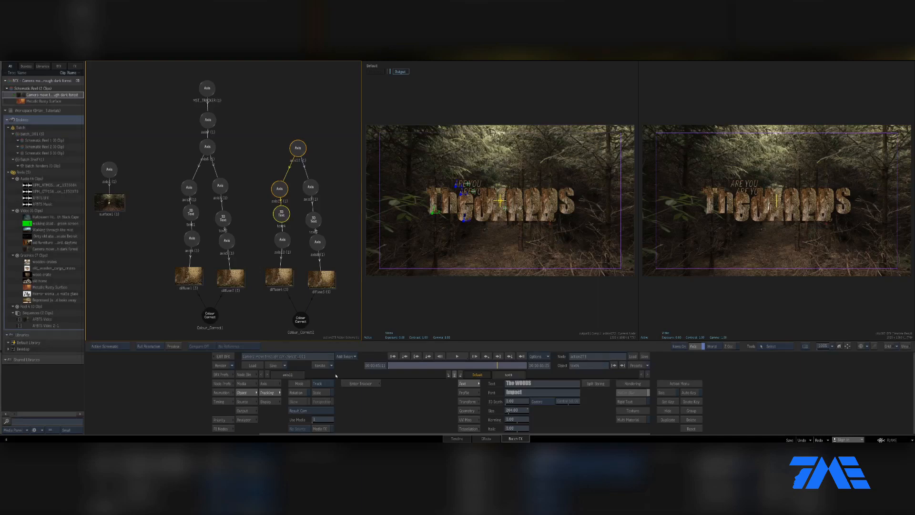
Change the copied "ARE YOU" 3D text to "It's only".
left_click(318, 221)
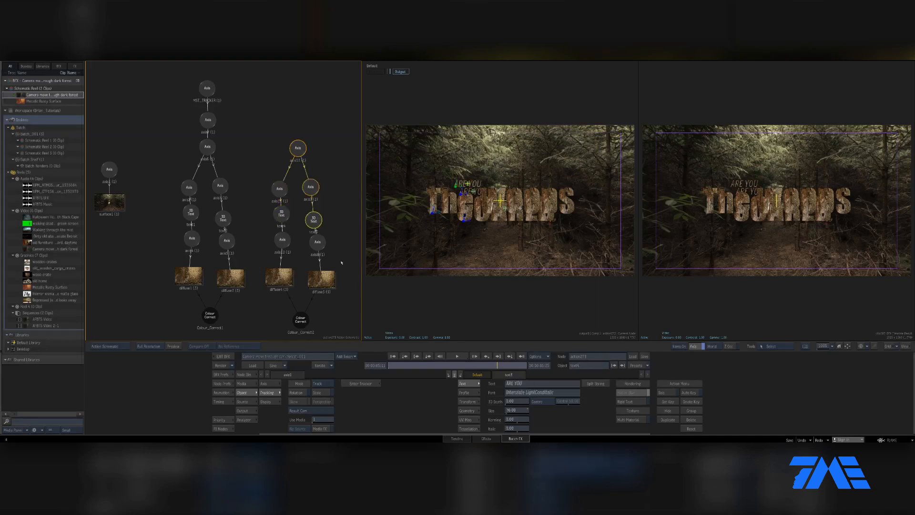
left_click(530, 383)
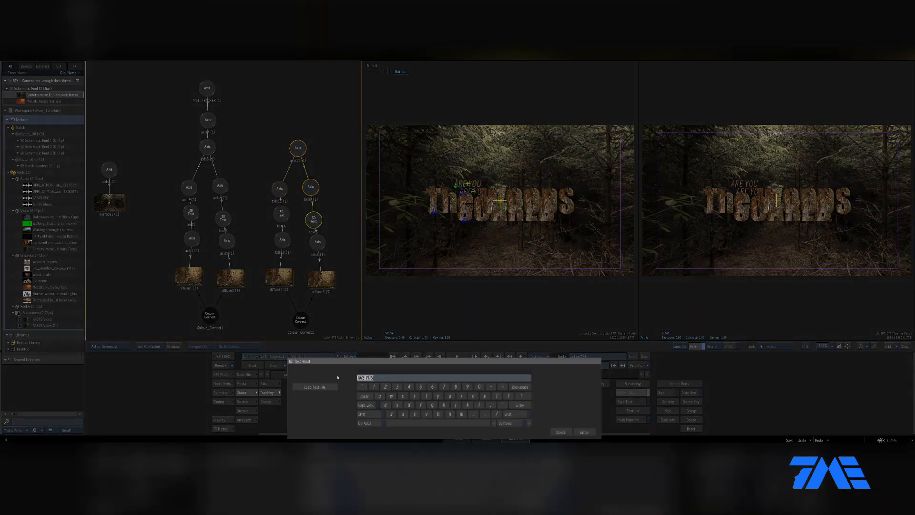
type("It's only")
key("Return")
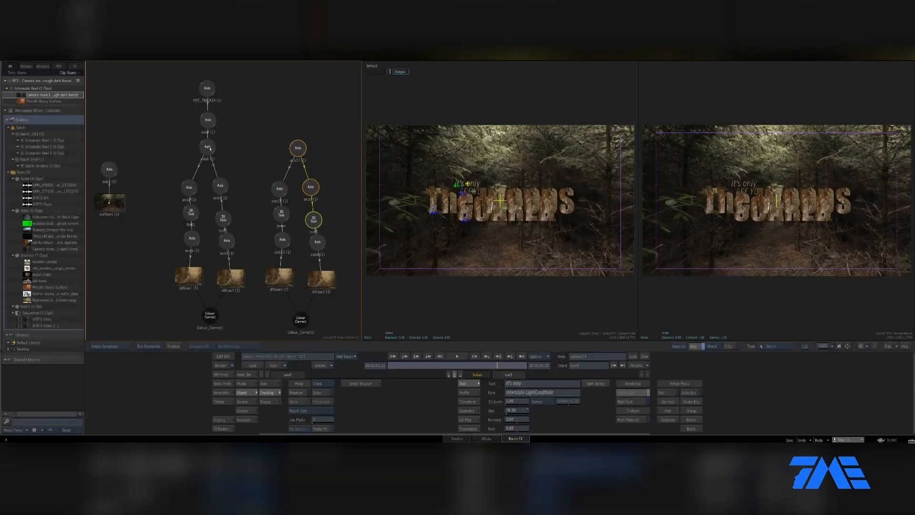
Hide the original title hierarchy and move the "It's only" text's axis down and slightly left, just above "The".
left_click(210, 148)
key("h")
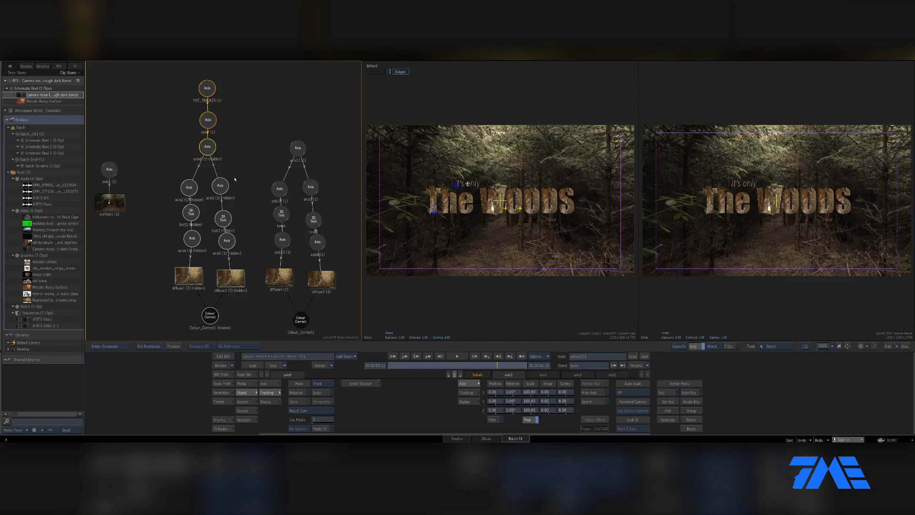
left_click(296, 149)
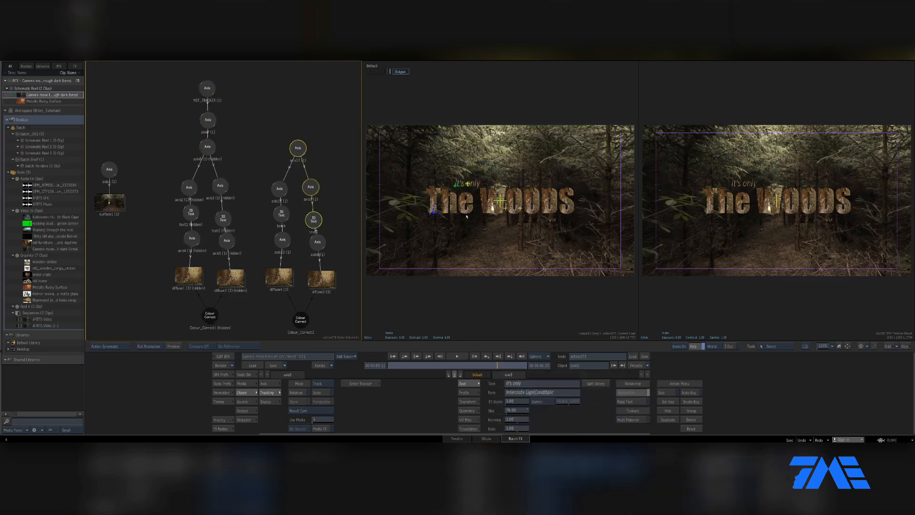
left_click(314, 220)
scroll(496, 226, "up", 5)
left_click_drag(496, 227, 656, 269)
left_click(311, 188)
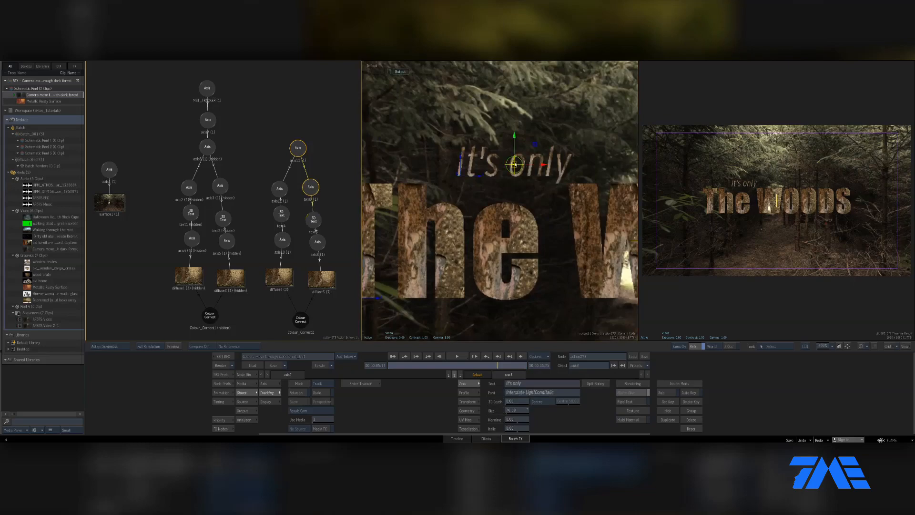
left_click_drag(540, 168, 523, 189)
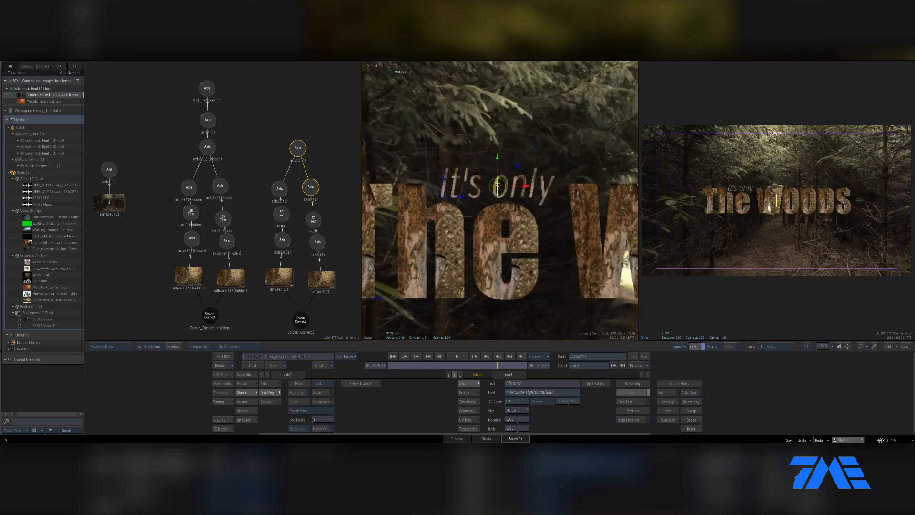
key("Home")
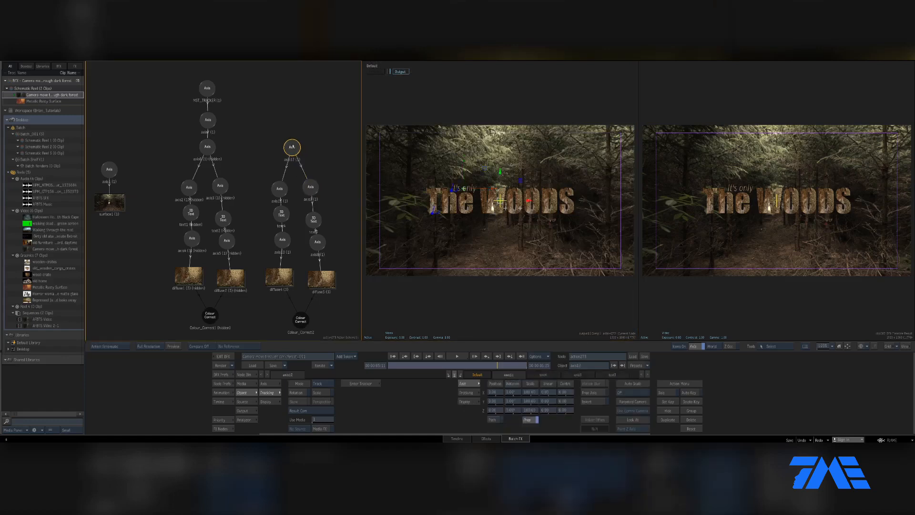
Nudge the copied title's parent axis node into place in the schematic and unhide the original title hierarchy.
left_click_drag(303, 147, 297, 146)
left_click_drag(257, 156, 247, 167)
left_click(198, 156)
key("h")
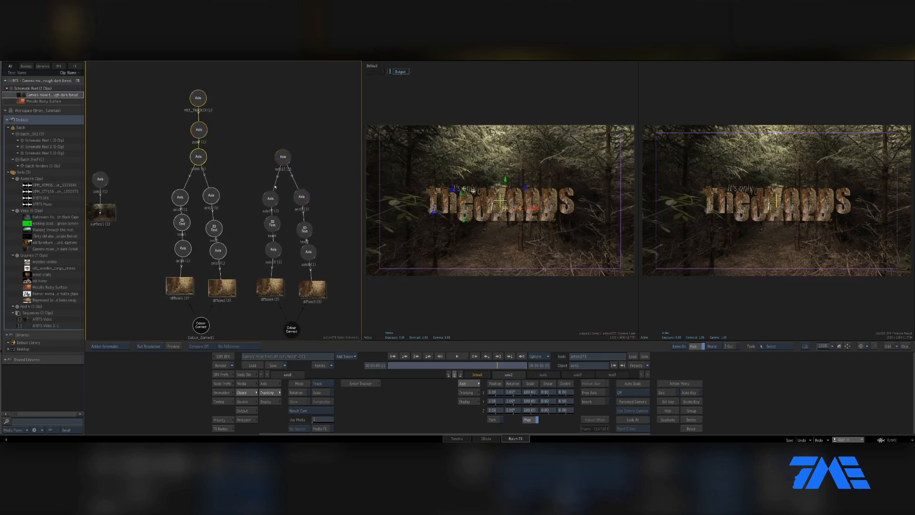
Try to align the copied title with the original by moving its parent axis in the viewer, and undo that reposition.
left_click(292, 162)
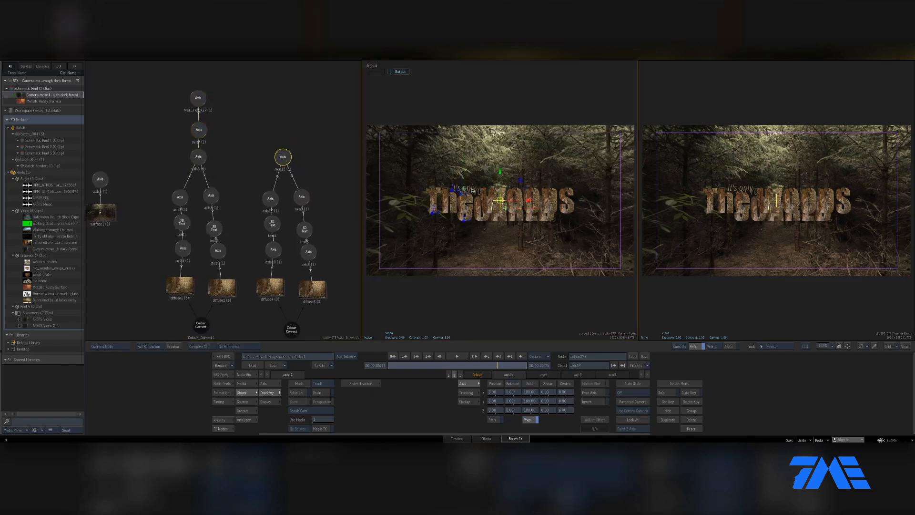
left_click_drag(500, 201, 507, 208)
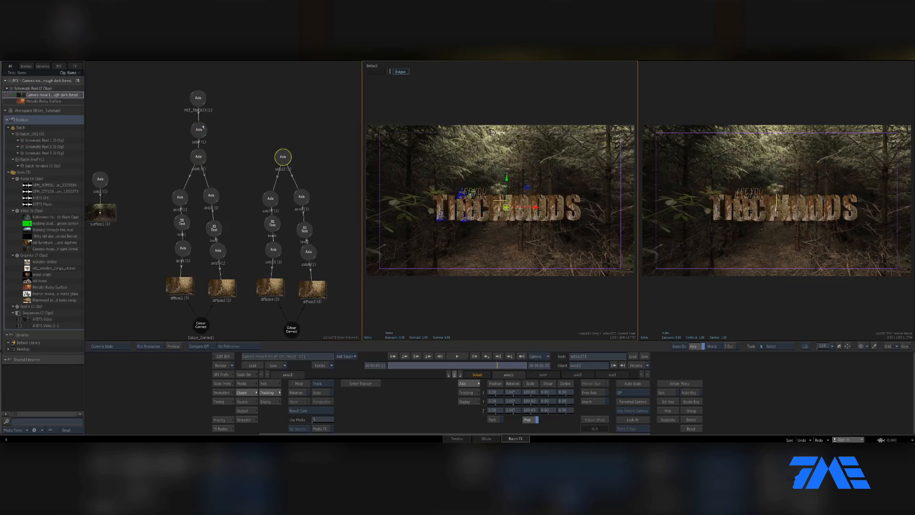
left_click_drag(199, 129, 238, 128)
key("ctrl+z")
key("ctrl+z")
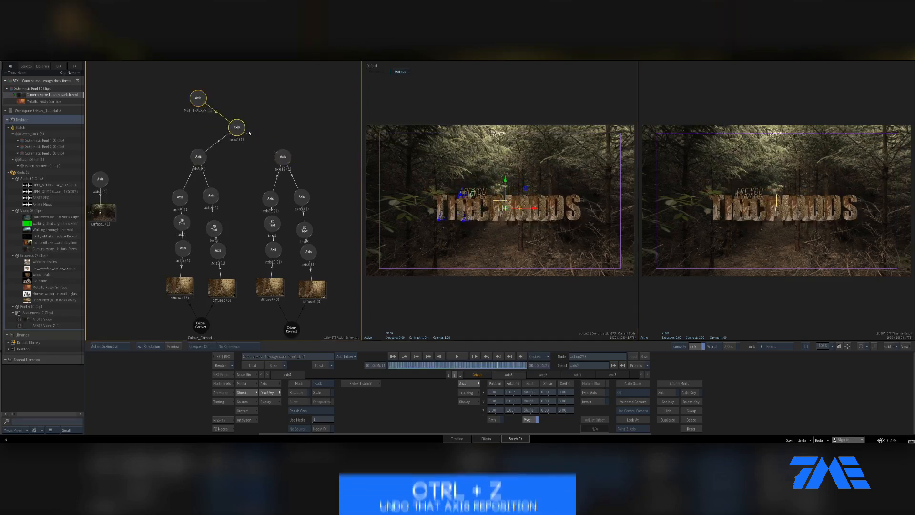
Parent the copied title to the axis under MOT_TRACKER, centre both tracking axes above the two branches, and scrub the clip to check the tracking.
mouse_move(237, 128)
left_mouse_down()
mouse_move(268, 143)
mouse_move(244, 127)
left_mouse_up()
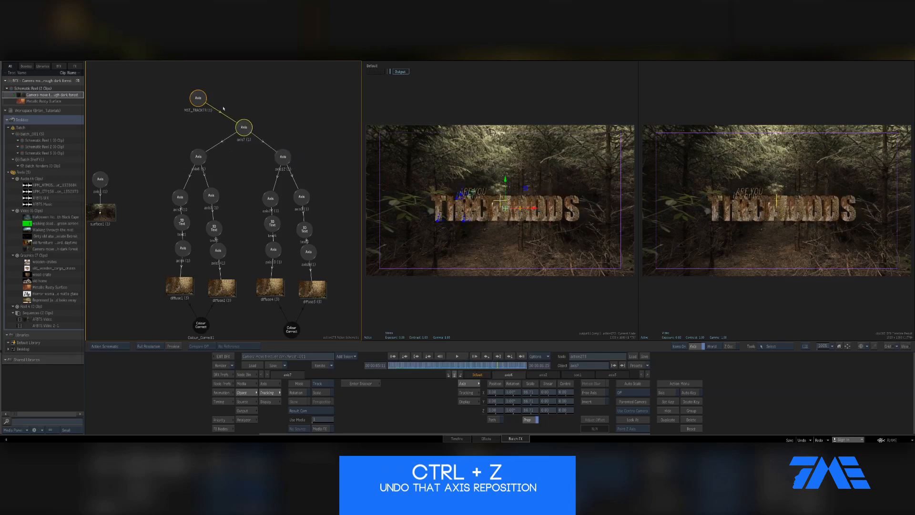
left_click_drag(198, 98, 245, 94)
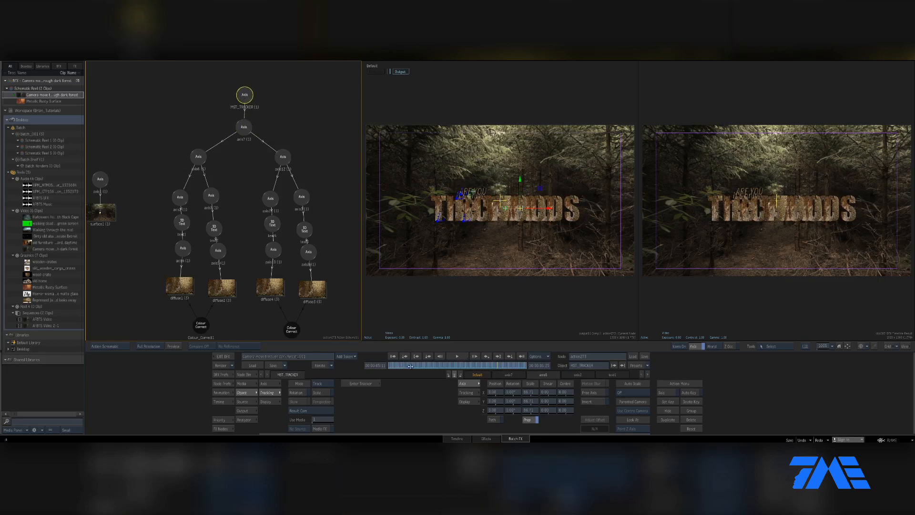
left_click(426, 365)
left_click_drag(426, 365, 488, 365)
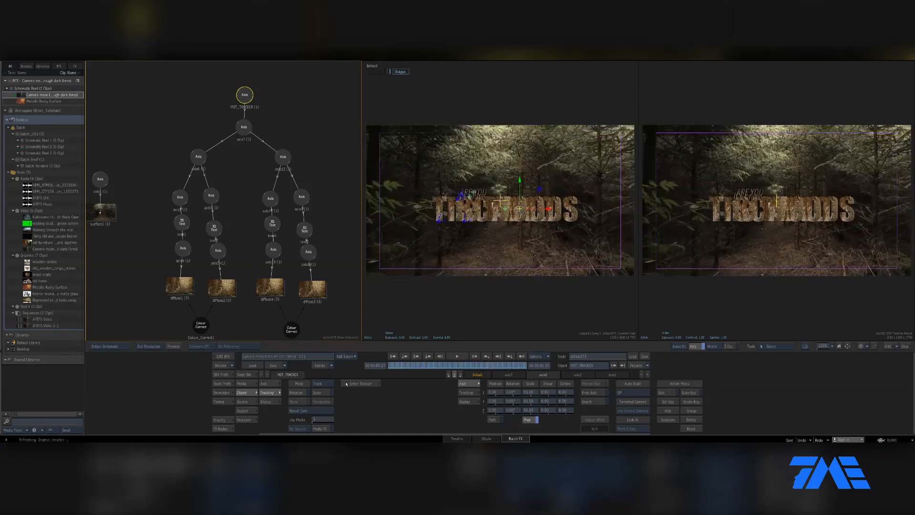
Add a Light node above the tracked title hierarchy in the schematic and open its settings.
left_click(284, 161)
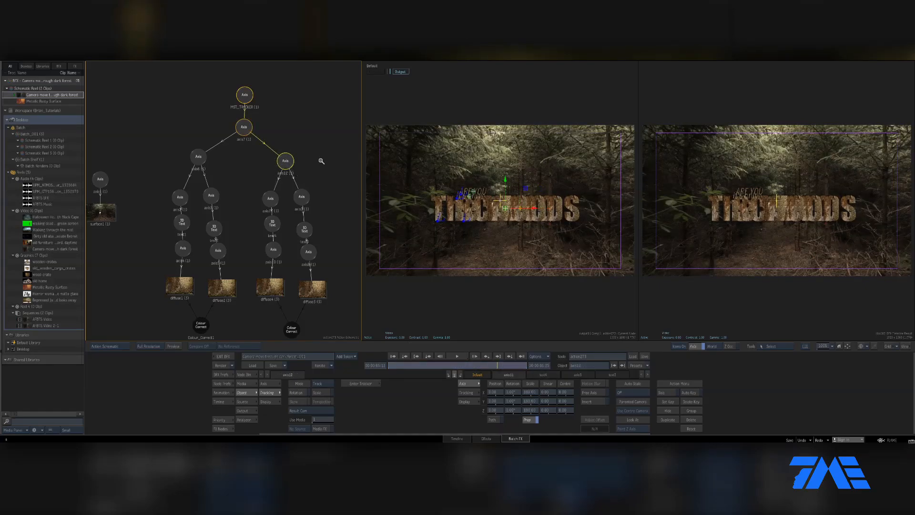
scroll(303, 177, "down", 3)
left_click_drag(301, 177, 296, 210)
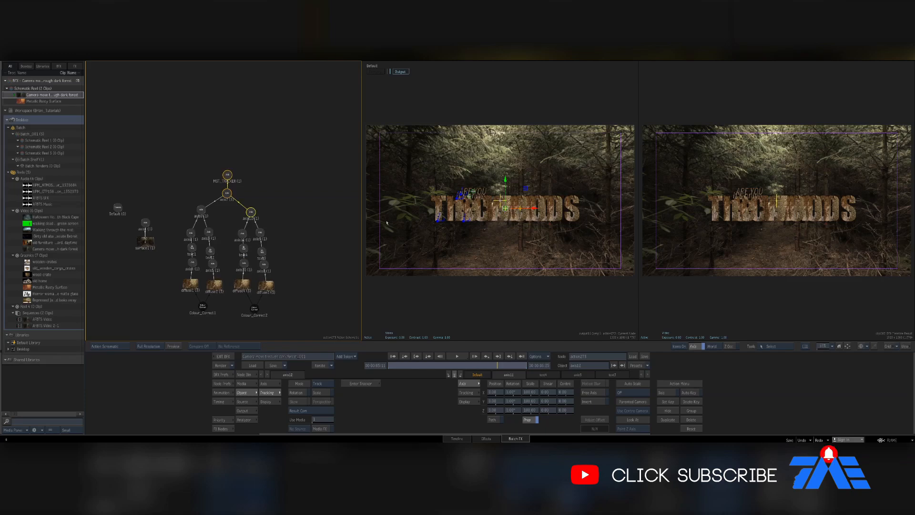
left_click(244, 374)
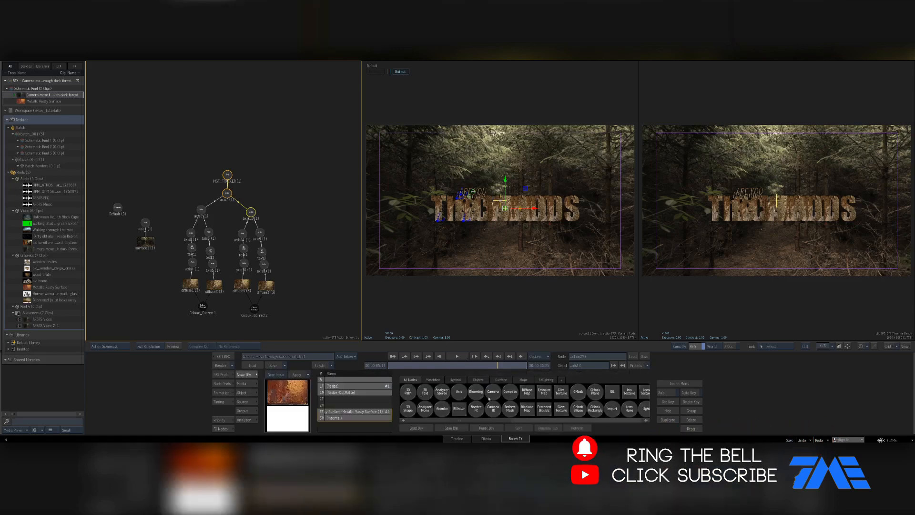
key("l")
left_click_drag(541, 409, 222, 127)
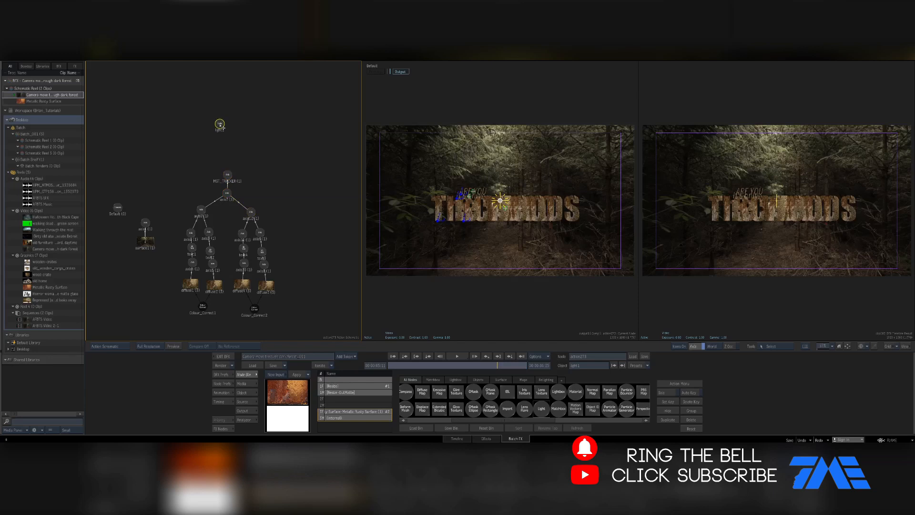
double_click(222, 125)
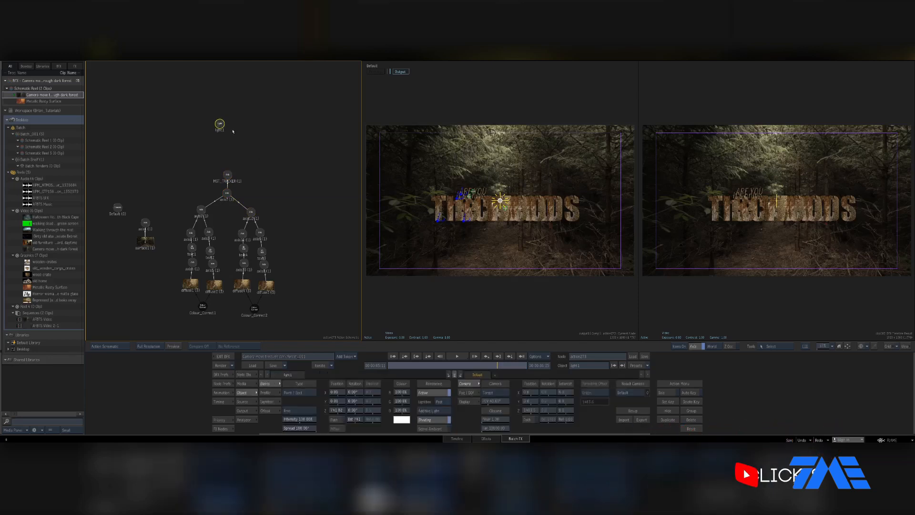
Toggle the light's visibility and its Shading and Scene Ambient options to compare their effect on the scene.
key("h")
key("h")
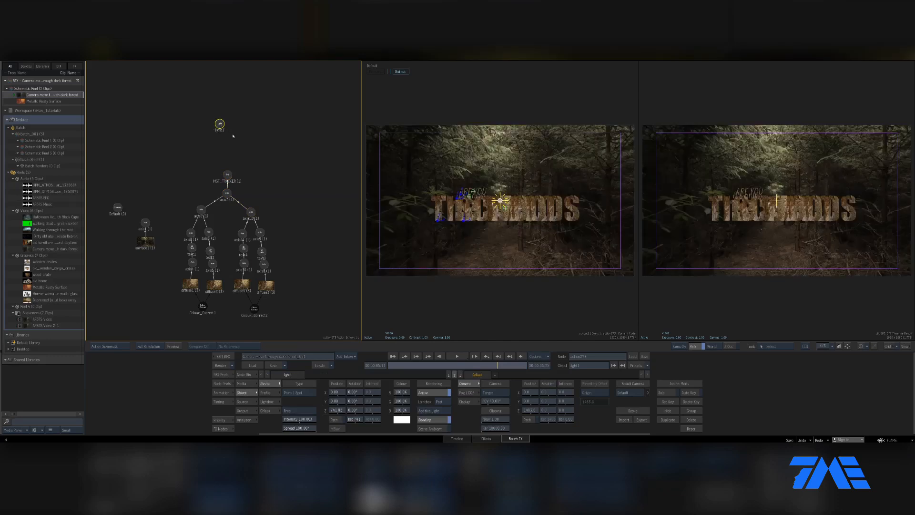
left_click(438, 420)
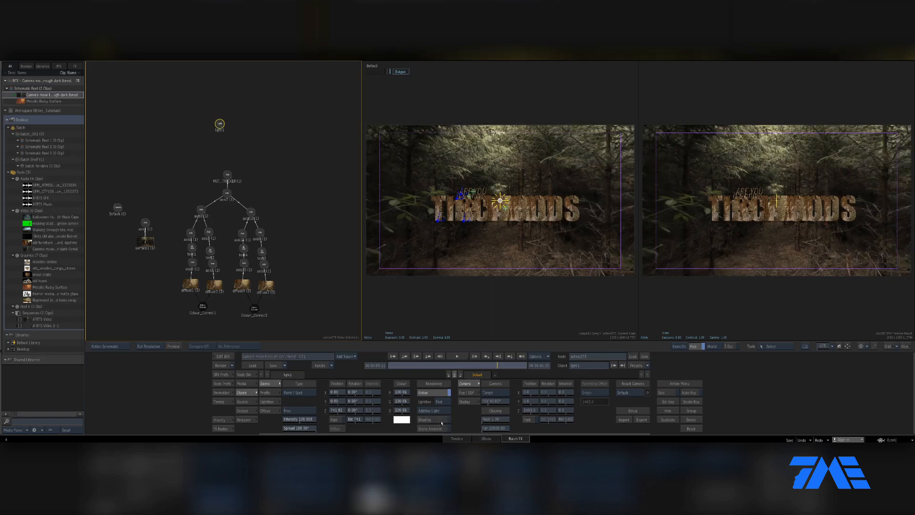
left_click(441, 429)
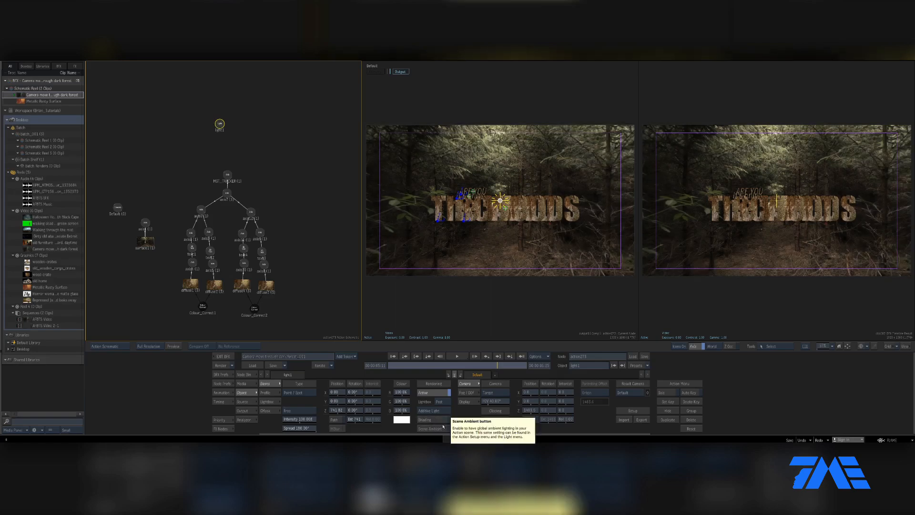
left_click(443, 427)
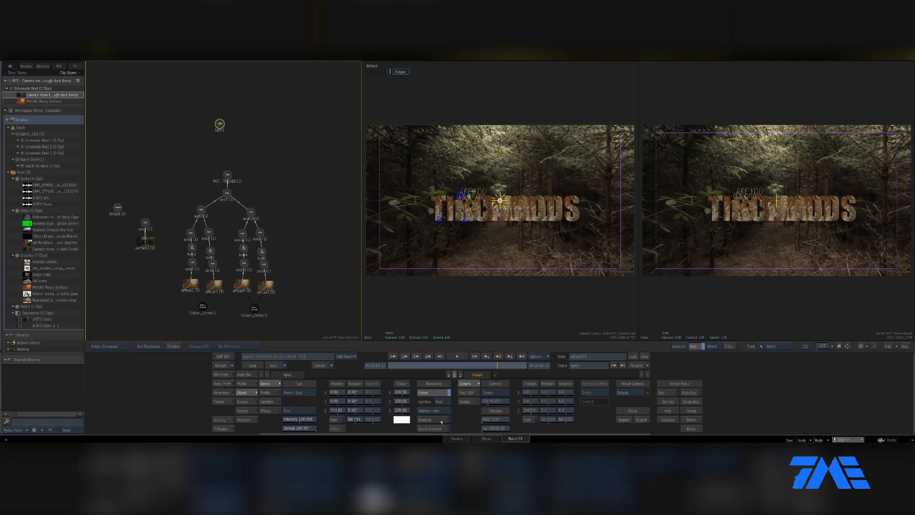
left_click(441, 421)
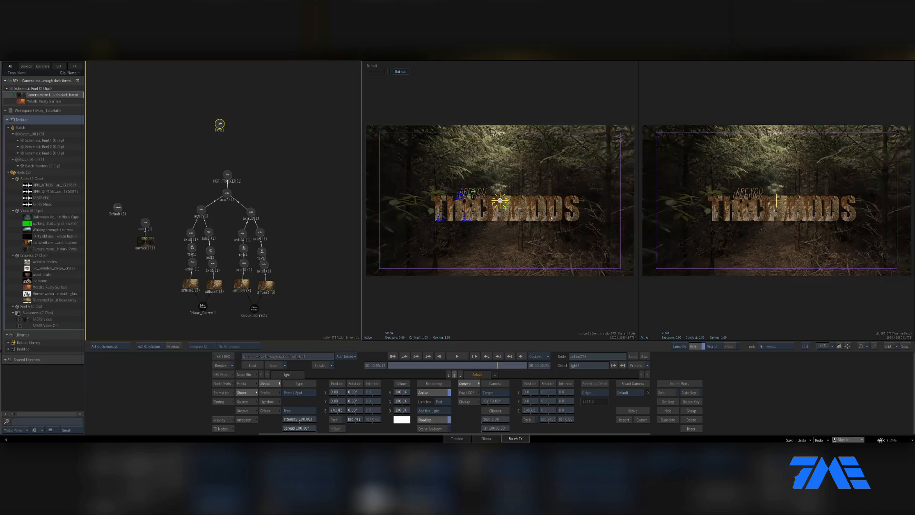
Try adding a Matchbox Colour Correct node beneath the light in the schematic, and delete it.
left_click_drag(220, 125, 229, 123)
left_click(244, 375)
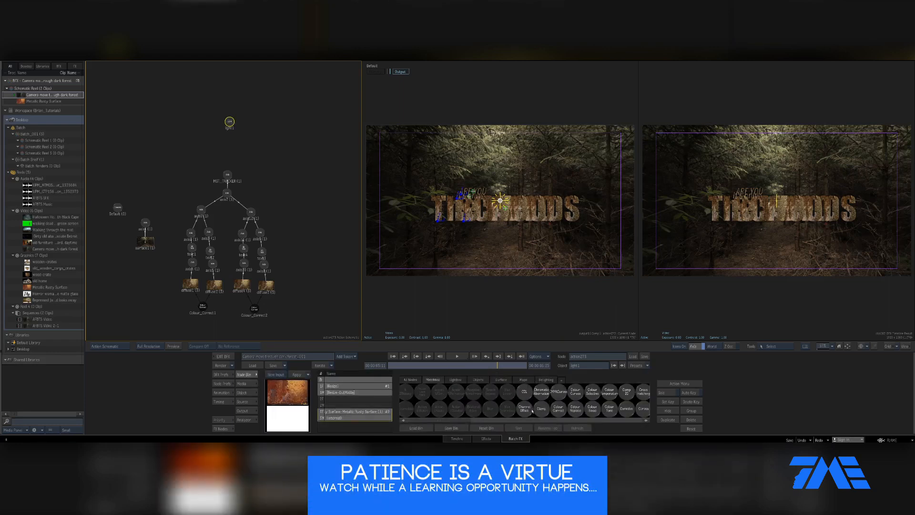
left_click_drag(558, 408, 231, 139)
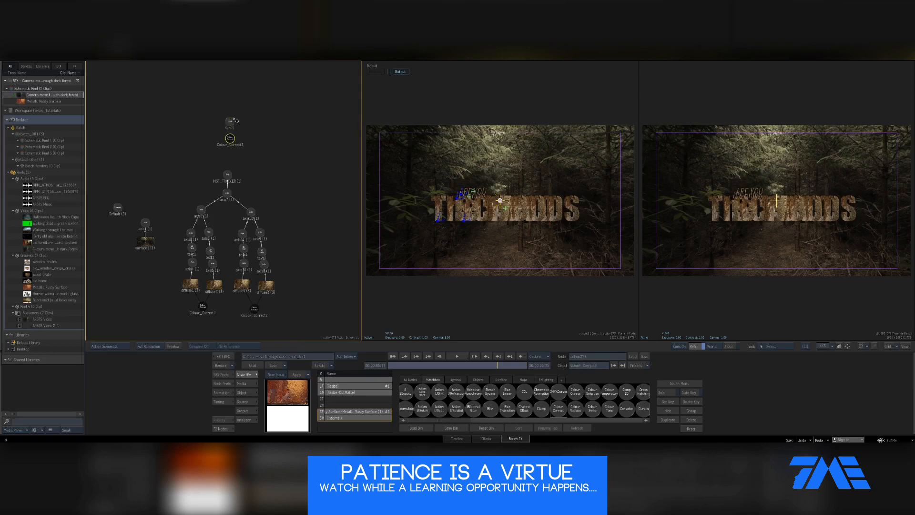
left_click(233, 120)
left_click_drag(231, 139, 245, 142)
key("Delete")
Try replacing the original light with the active light that comes with a Lightbox Colour Correct, and undo the replacement.
left_click(456, 380)
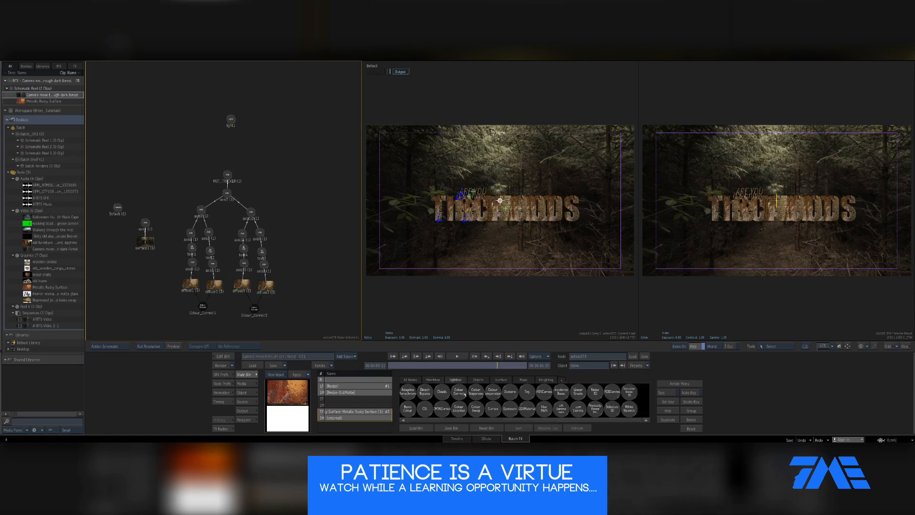
left_click_drag(459, 392, 224, 127)
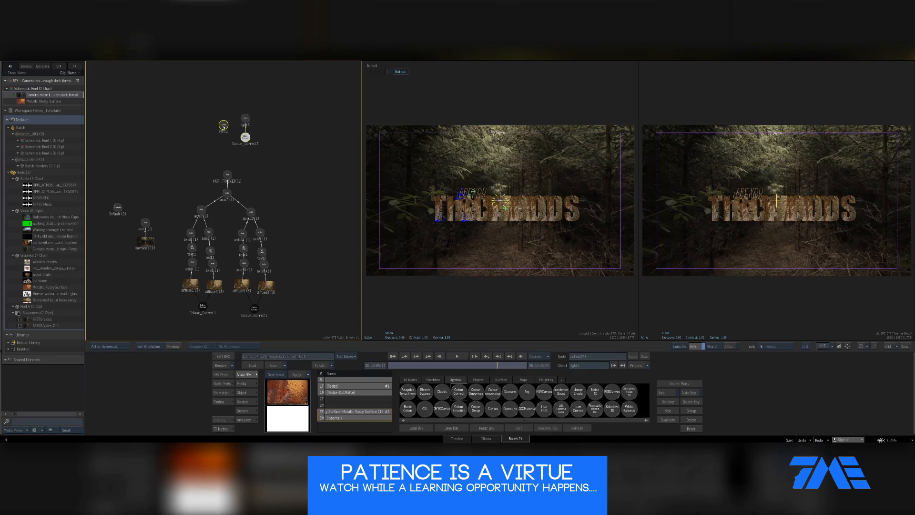
key("Delete")
left_click(245, 118)
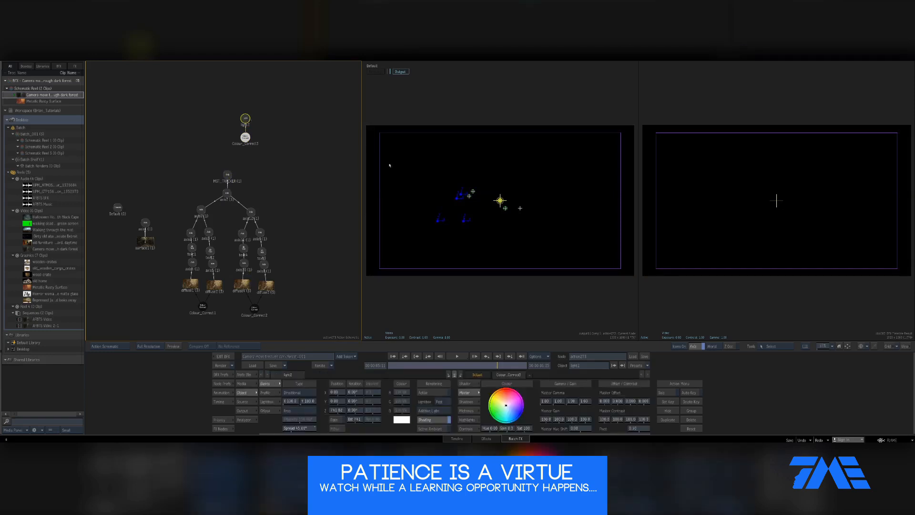
left_click(434, 393)
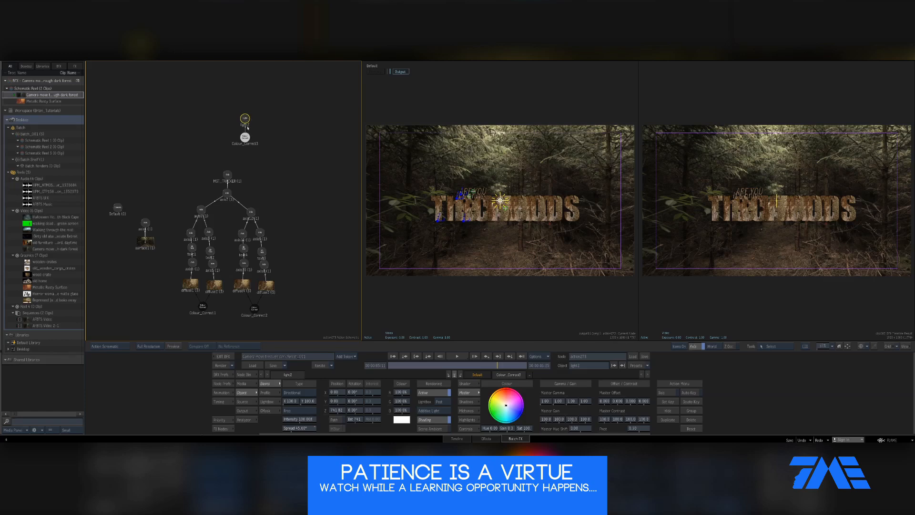
key("ctrl+z")
key("ctrl+z")
key("ctrl+z")
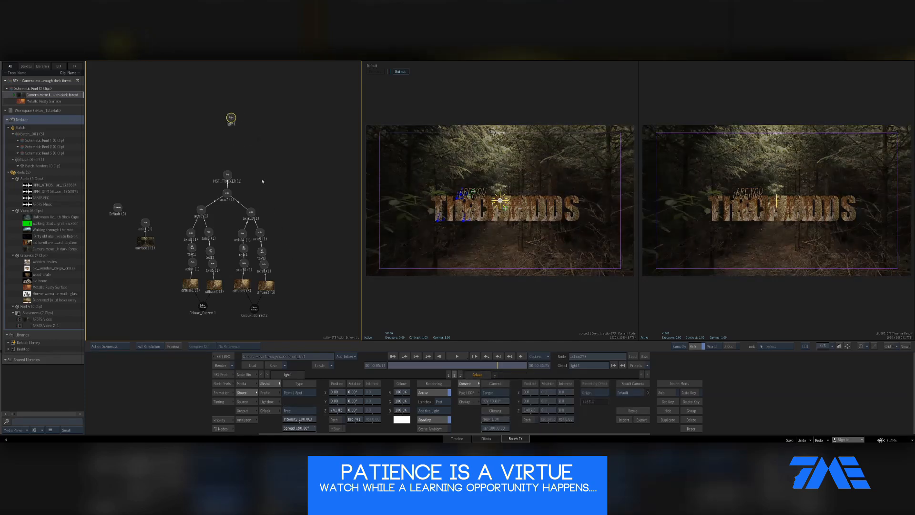
Try placing a Matchbox Colour Correct under the Default camera node in the schematic, and remove it.
left_click(244, 374)
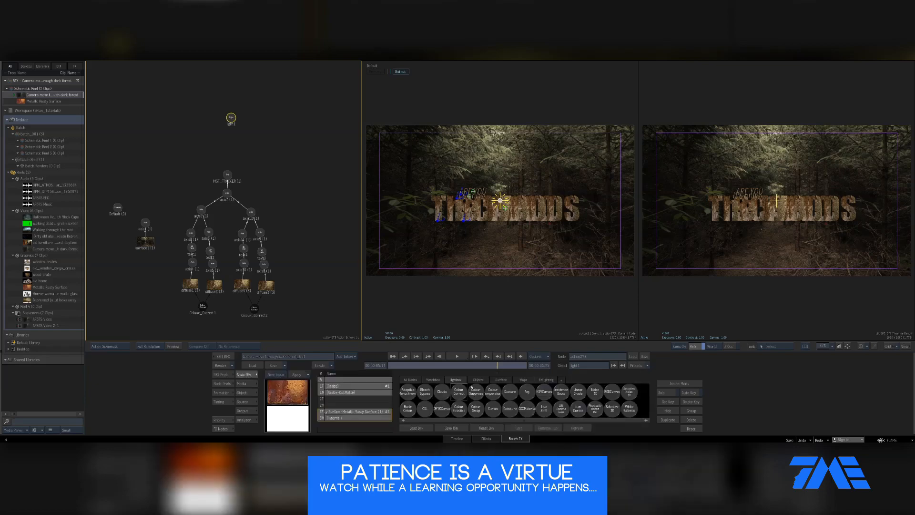
left_click(434, 380)
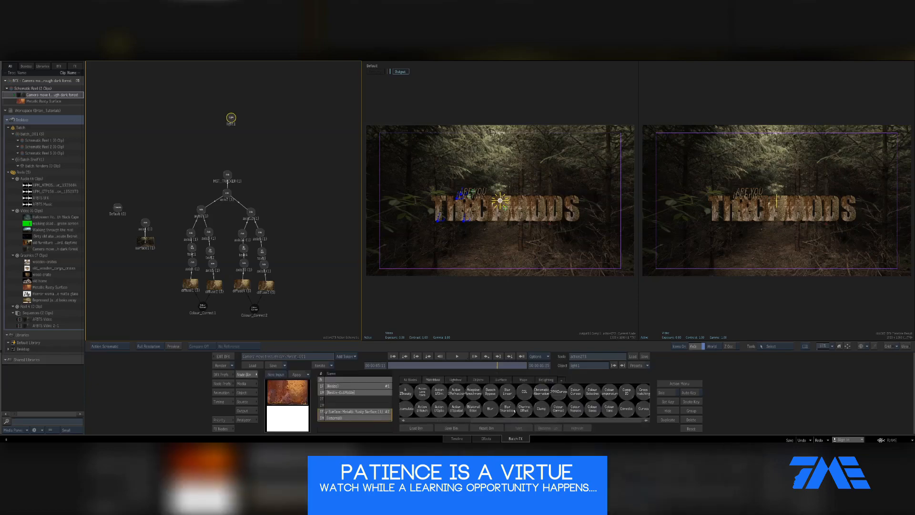
key("c")
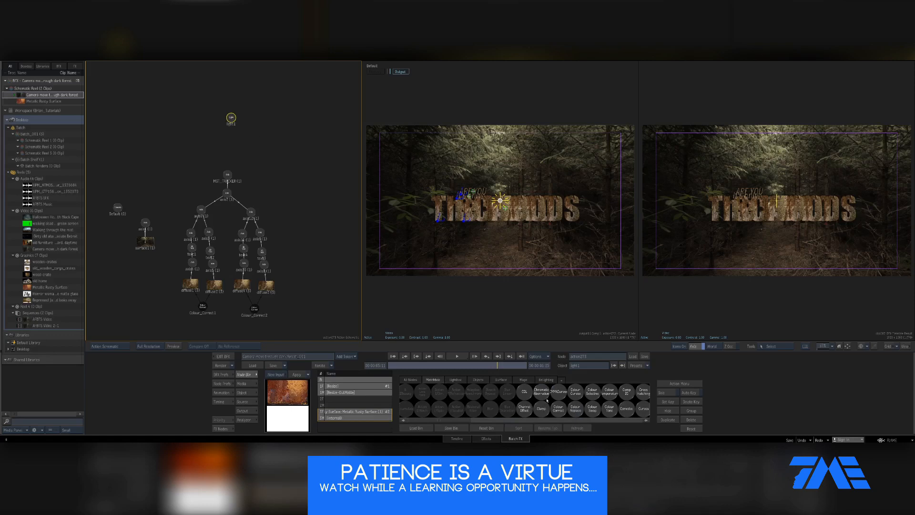
left_click_drag(558, 408, 117, 195)
left_click(117, 196)
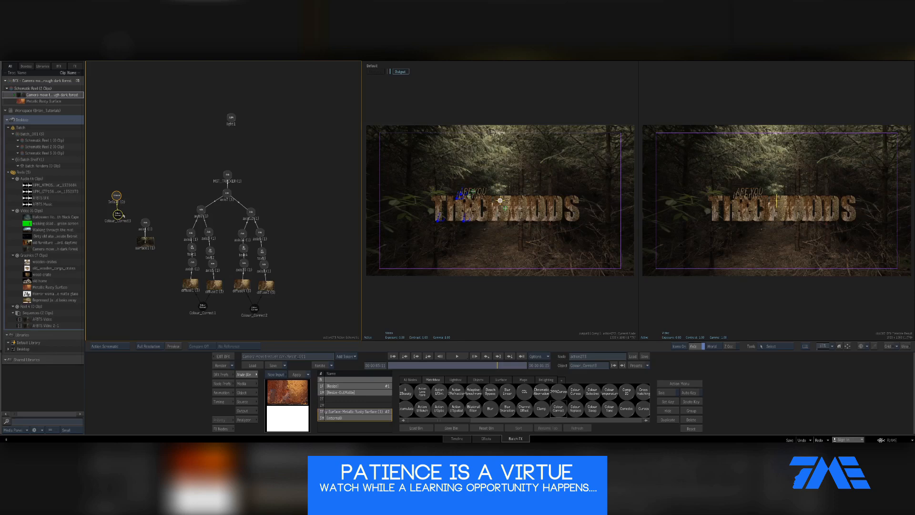
left_click_drag(122, 215, 146, 441)
Attach a Lightbox Colour Correct to the existing light node in the schematic and open its settings.
left_click(229, 119)
scroll(492, 396, "down", 5)
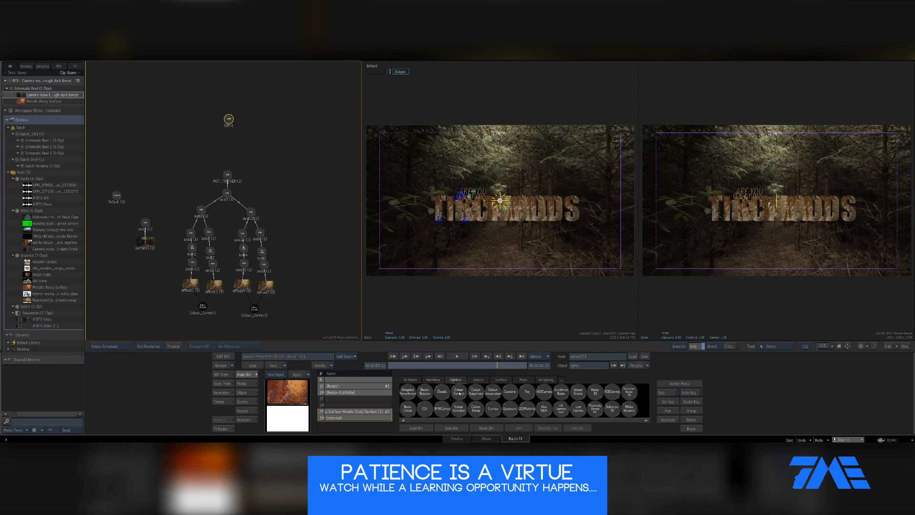
mouse_move(248, 112)
left_mouse_down()
mouse_move(240, 134)
mouse_move(232, 119)
mouse_move(243, 116)
left_mouse_up()
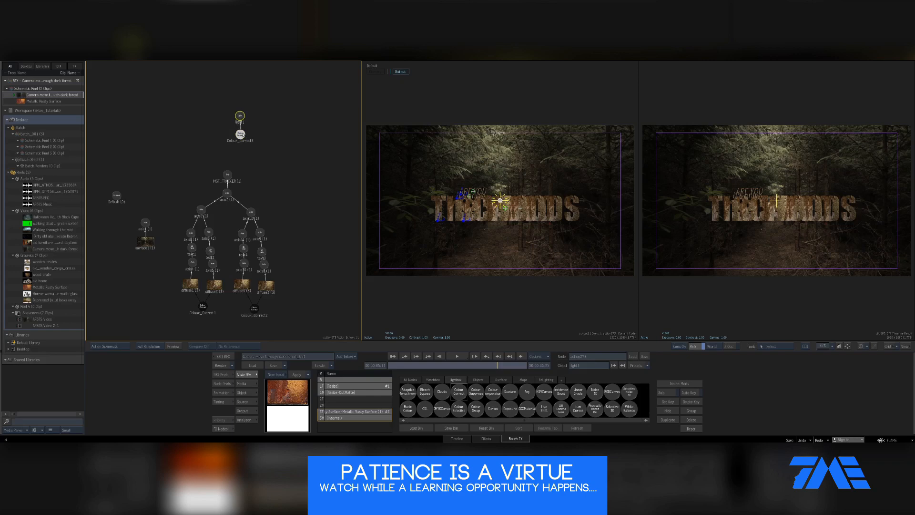
double_click(243, 135)
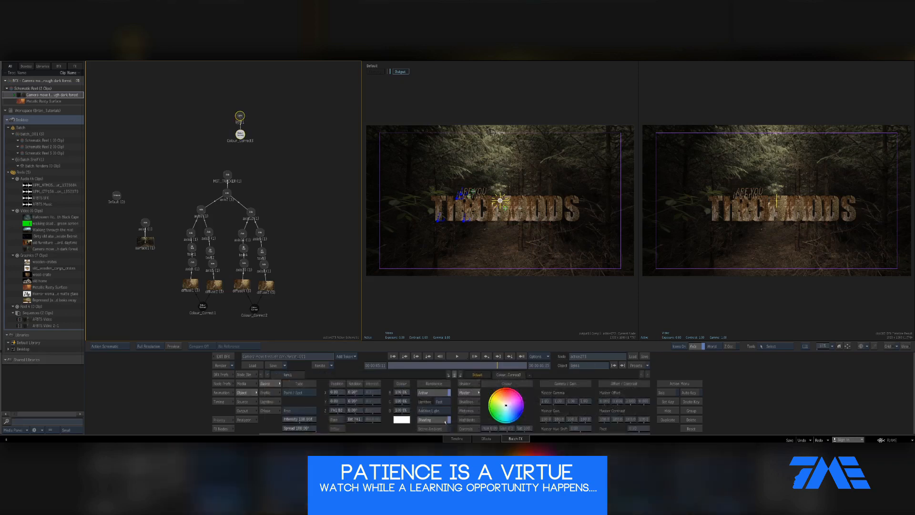
Turn the light's Shading off to test the Colour Correct's Master Contrast and Master Gain, and turn Shading back on.
left_click(440, 421)
left_click(440, 421)
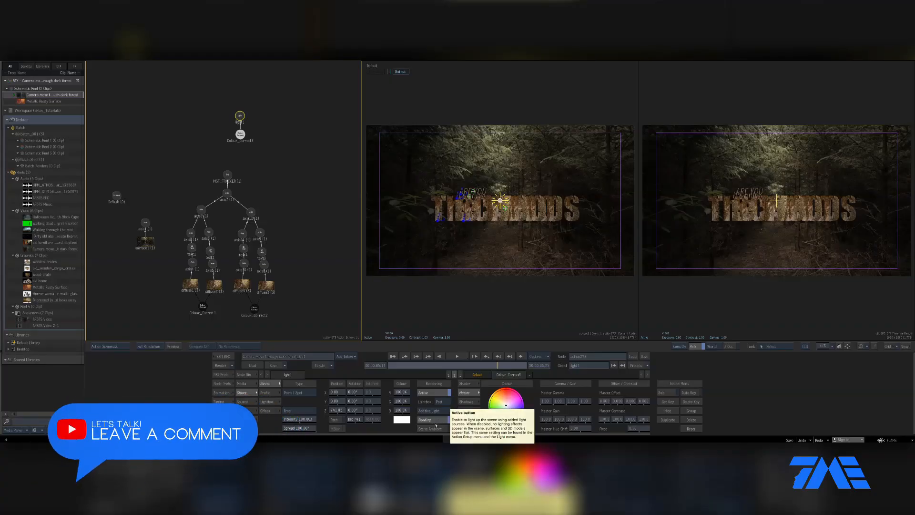
left_click(434, 421)
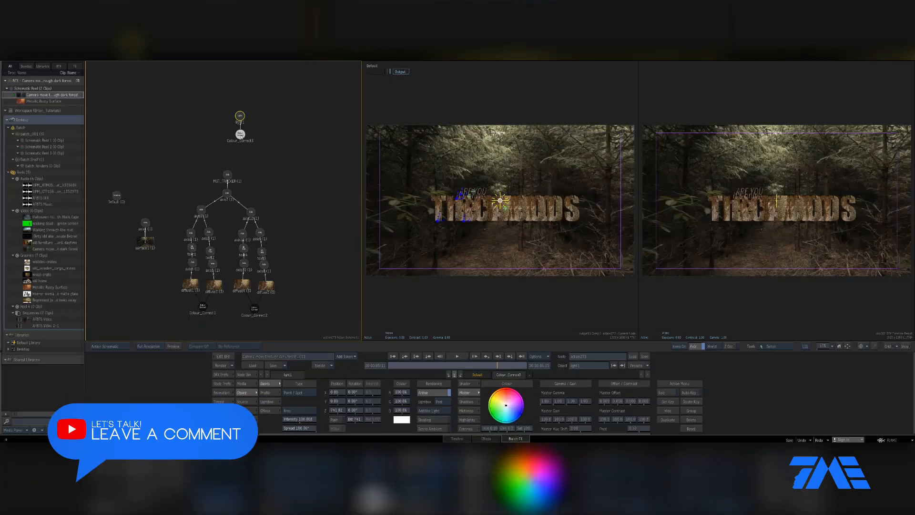
left_click(240, 135)
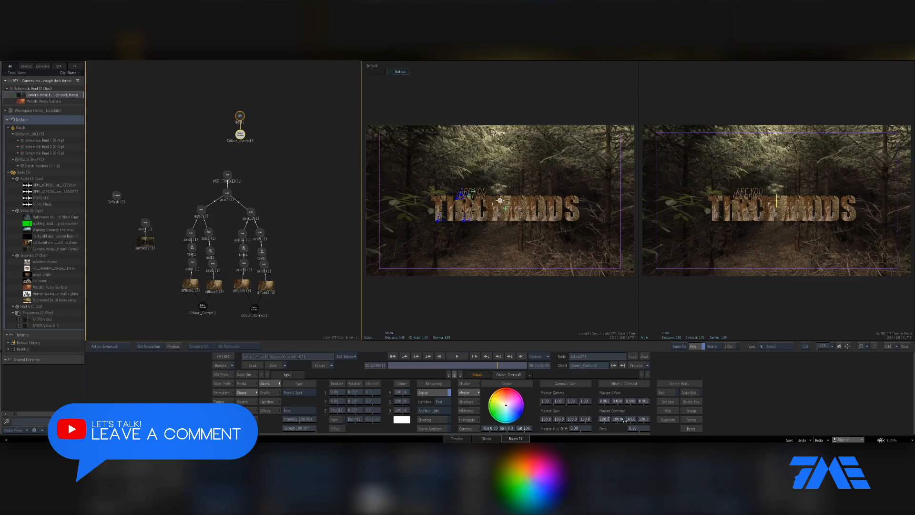
left_click_drag(622, 420, 655, 416)
left_click_drag(582, 419, 595, 421)
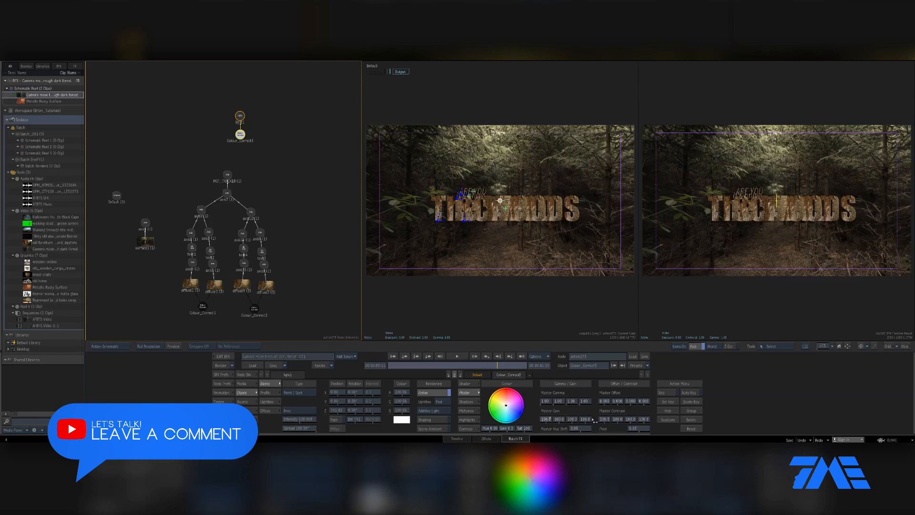
left_click(432, 420)
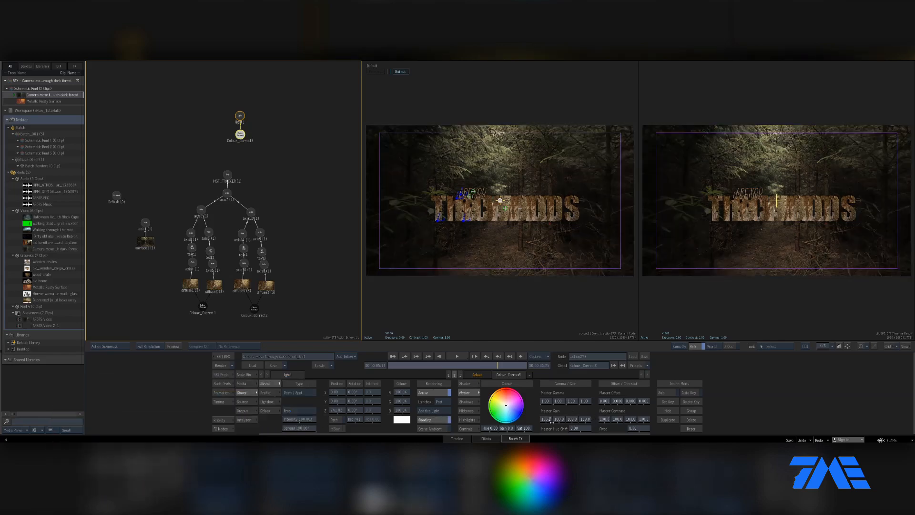
Set the light's Colour Correct Master Gain to 250 and centre the light nodes above the tracked title hierarchy.
mouse_move(551, 421)
left_mouse_down()
mouse_move(576, 418)
mouse_move(557, 420)
left_mouse_up()
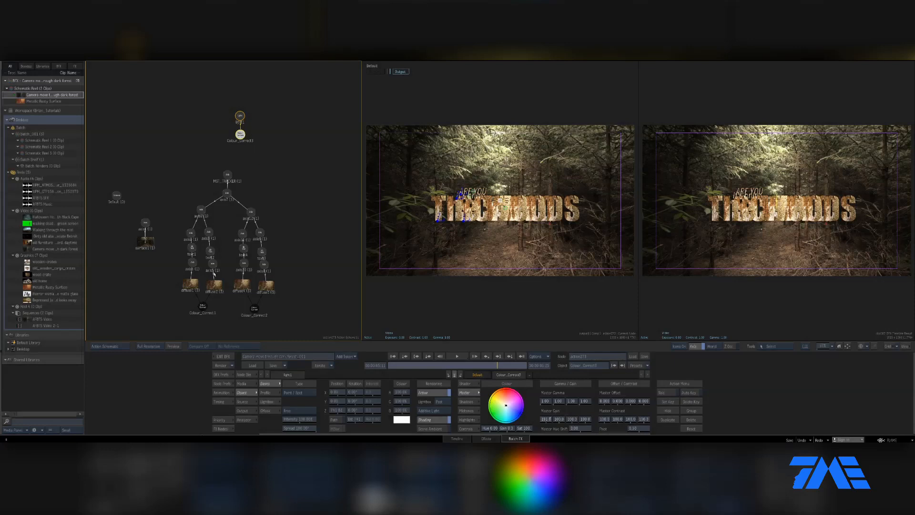
left_click_drag(240, 135, 229, 137)
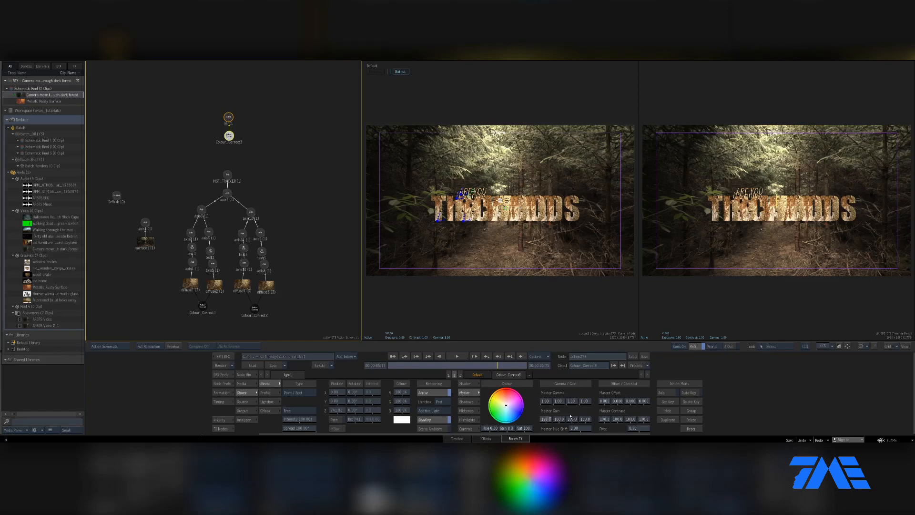
left_click(547, 419)
type("10")
key("Return")
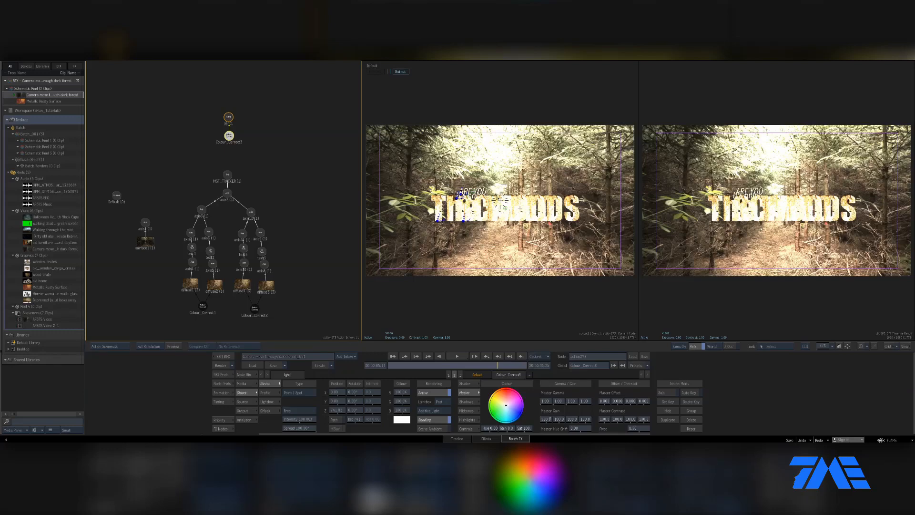
left_click(548, 420)
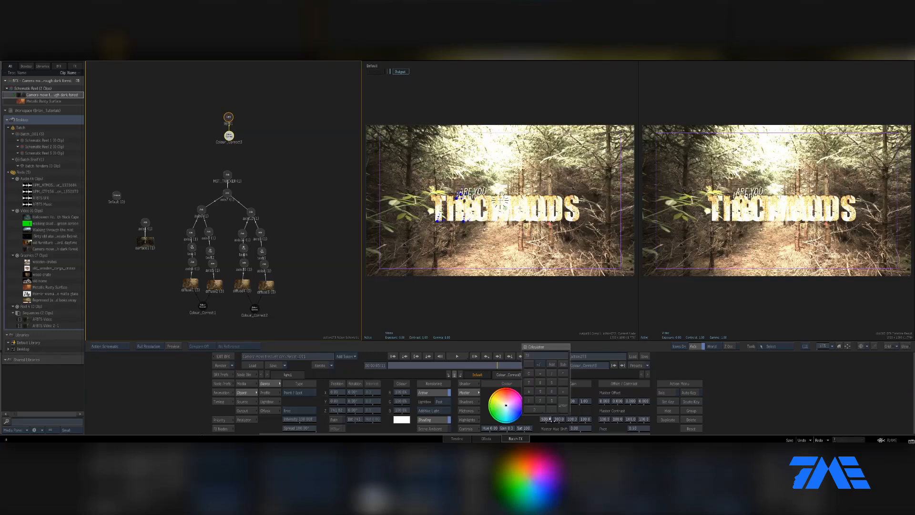
type("250")
key("Return")
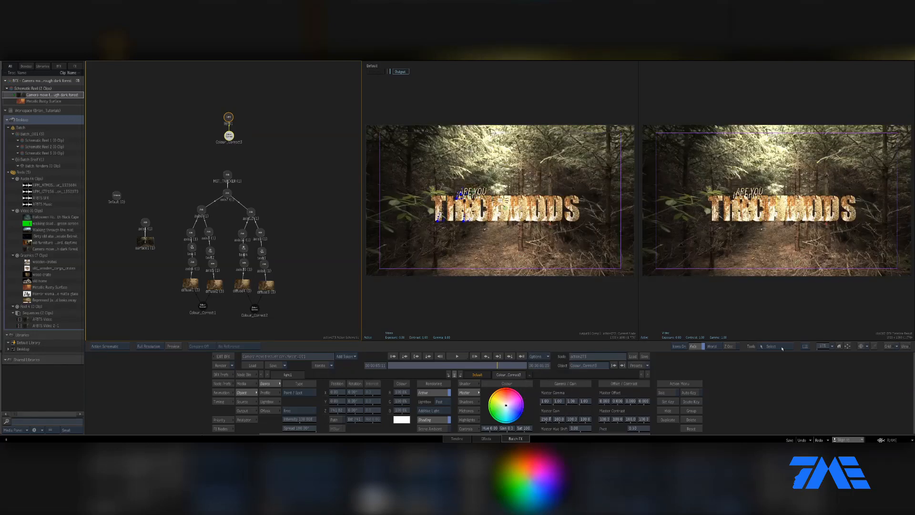
Use Light Link to link the light to the text nodes in both title branches.
left_click(782, 348)
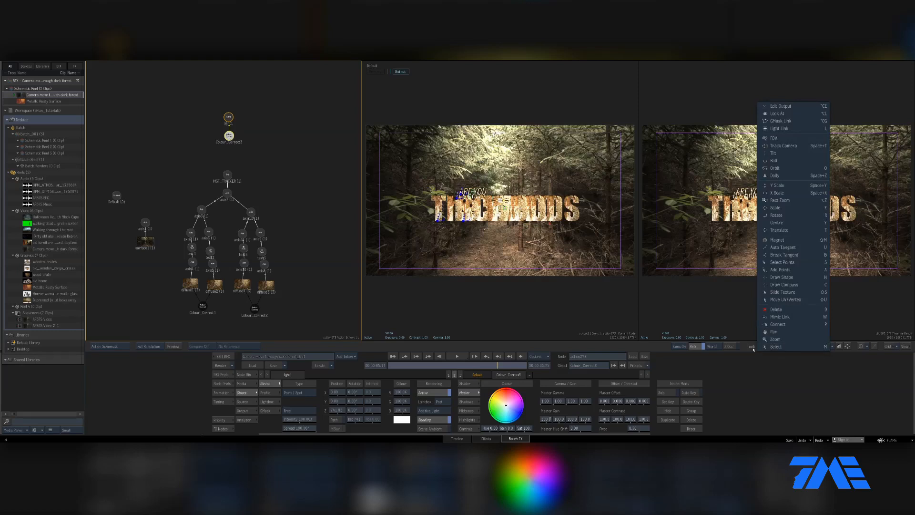
left_click(793, 129)
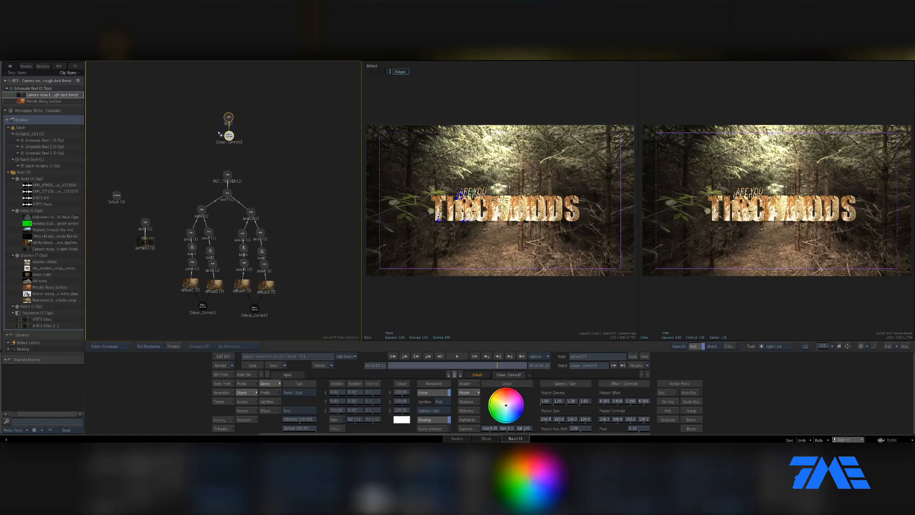
left_click_drag(207, 156, 195, 247)
left_click_drag(229, 117, 245, 248)
left_click_drag(237, 120, 263, 251)
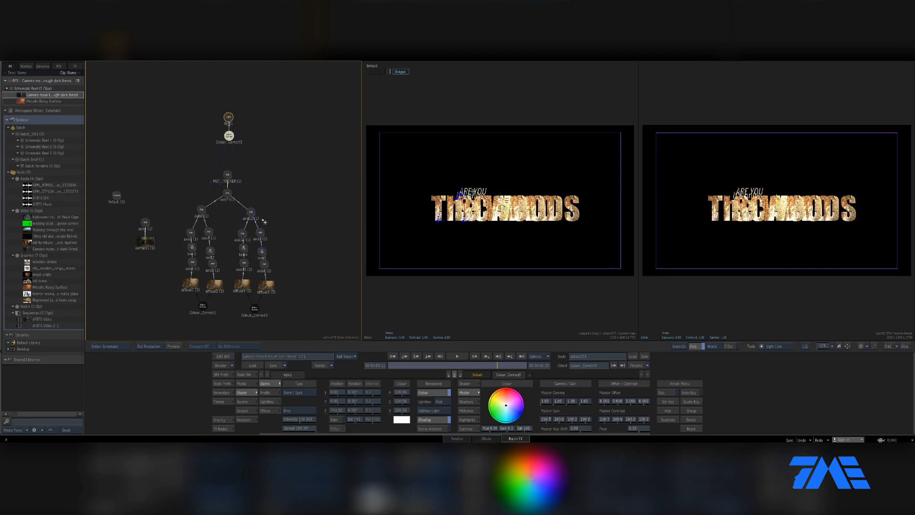
Return to the Select tool and enable Scene Ambient lighting.
left_click(778, 346)
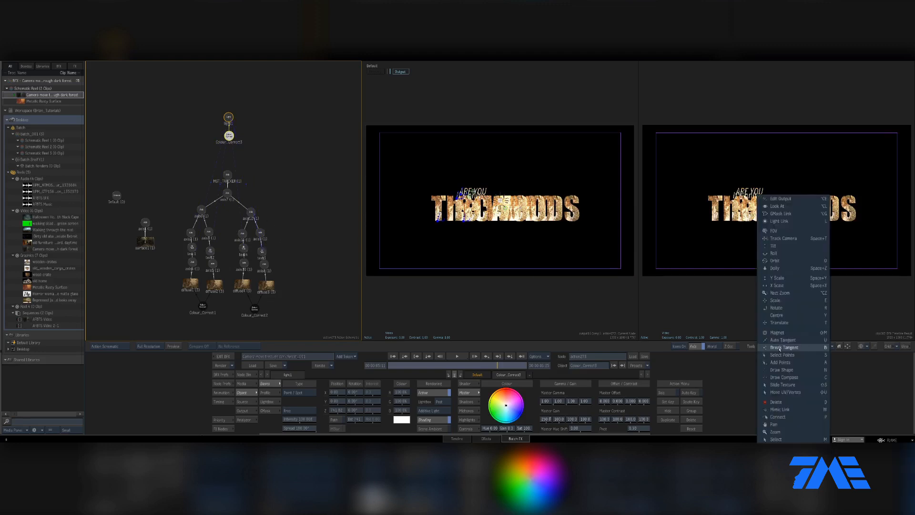
left_click(783, 439)
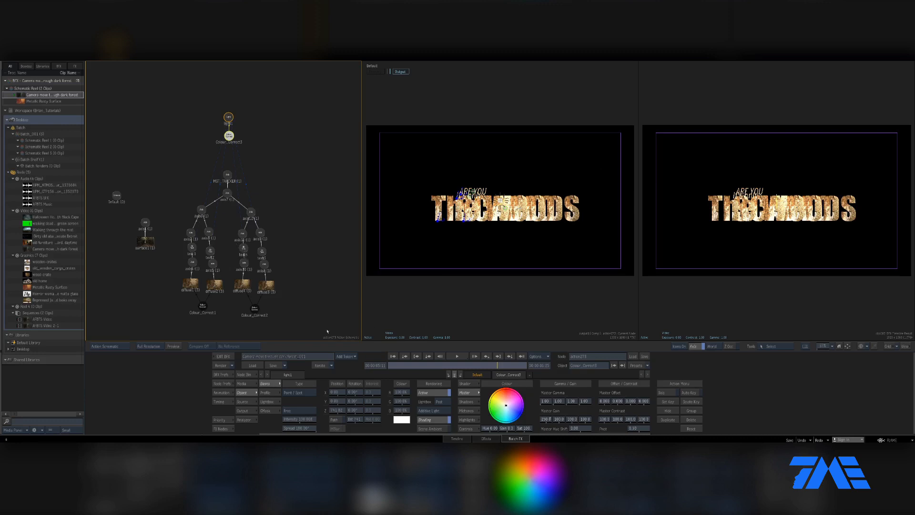
left_click(444, 429)
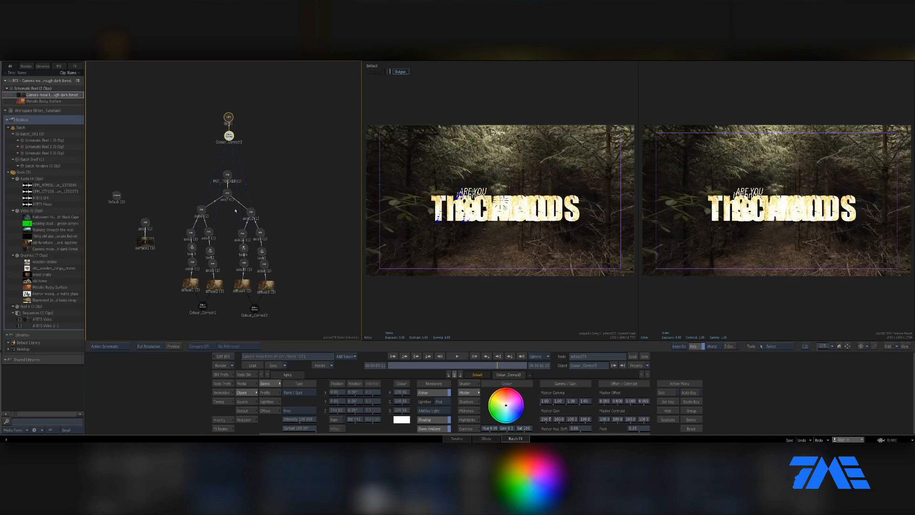
Go to the start of the title transition and key the light's Colour Correct Master Gain at 100 with Auto Key on.
left_click_drag(396, 366, 380, 368)
left_click(494, 365)
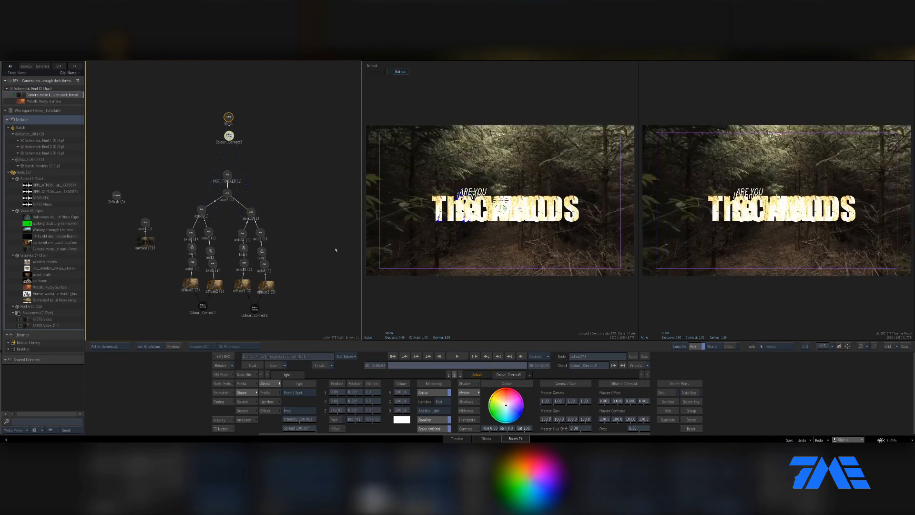
left_click(550, 420)
type("0")
key("Return")
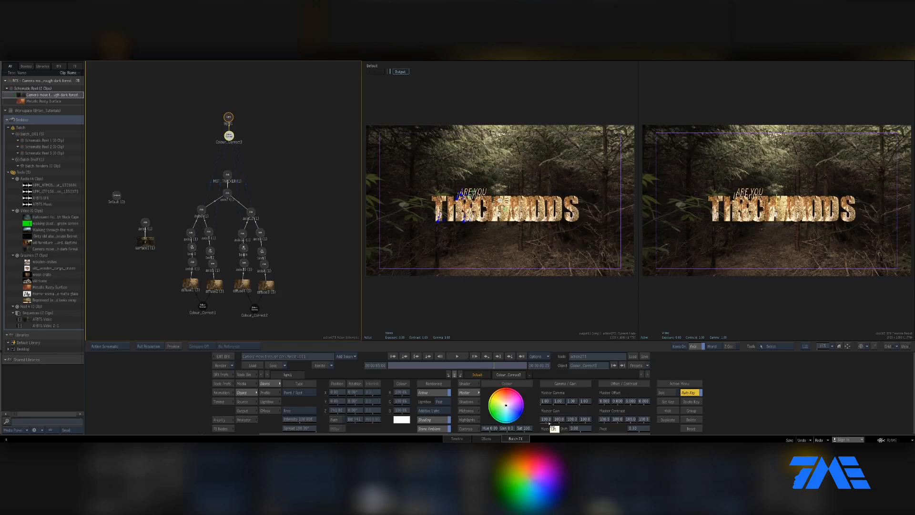
Begin the light flicker by keying Master Gain at 75 and at 50 on the following frames.
key("Right")
key("Right")
key("Right")
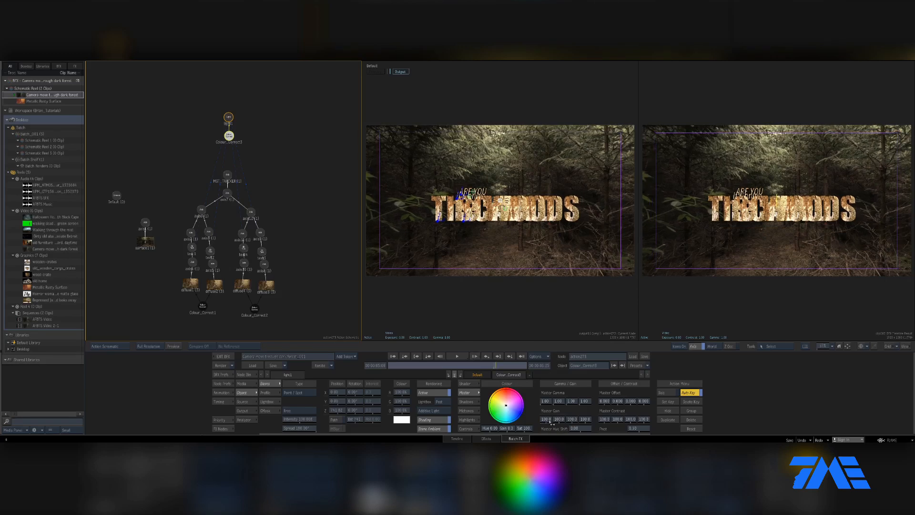
left_click(546, 420)
type("75")
key("Return")
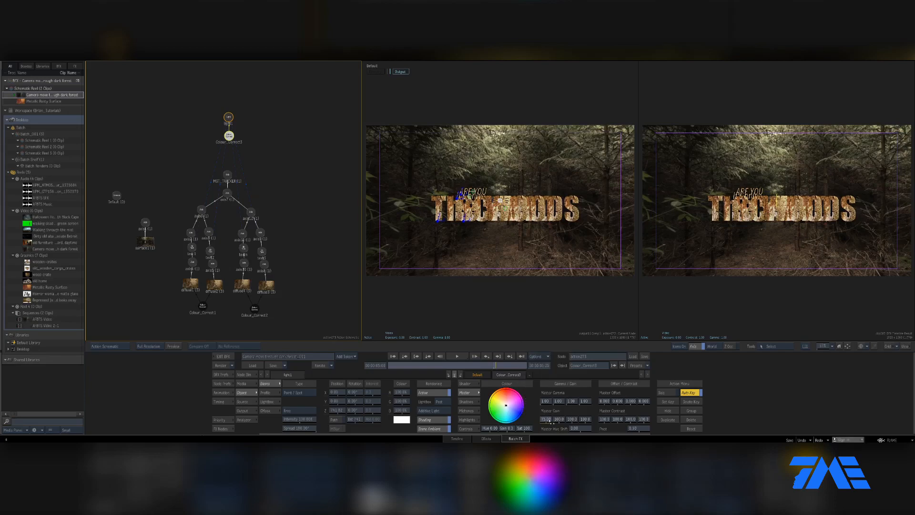
left_click(551, 421)
type("50")
key("Return")
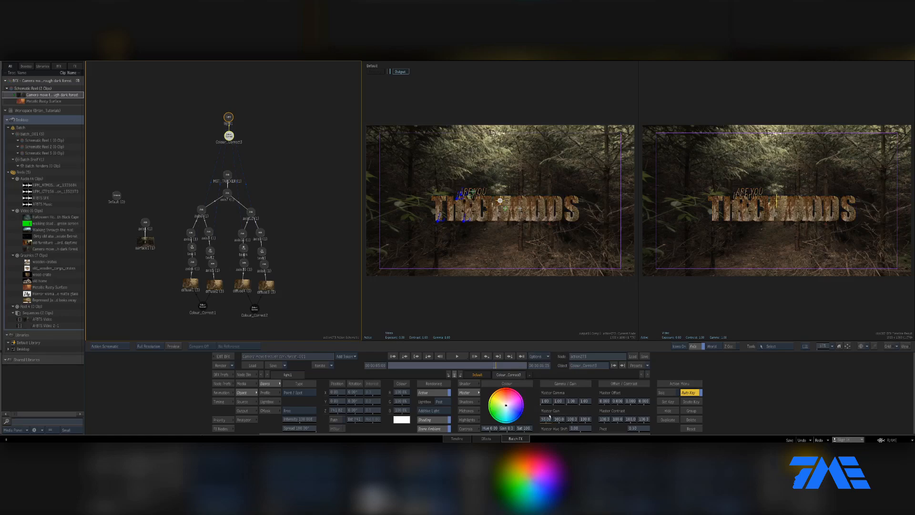
Continue the flicker with Master Gain keys of 175 for a bright flash and 35 for a dark frame.
left_click(547, 421)
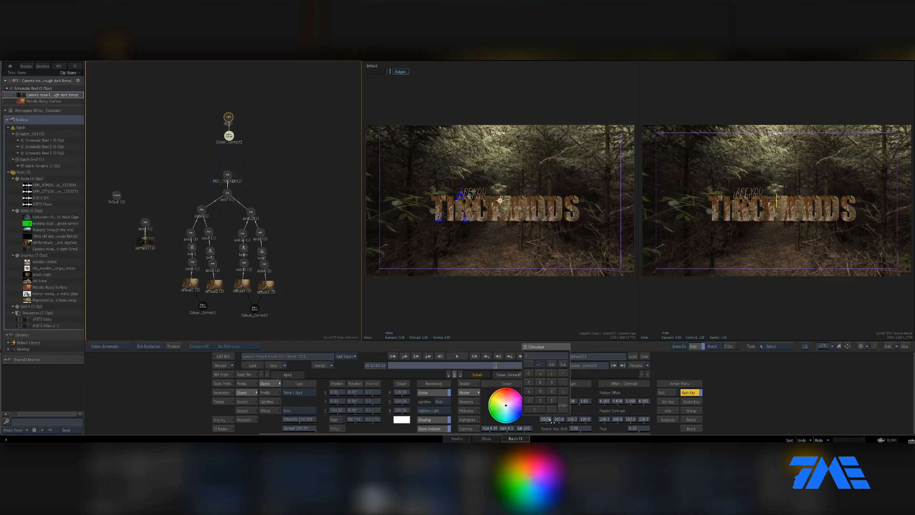
type("175")
key("Return")
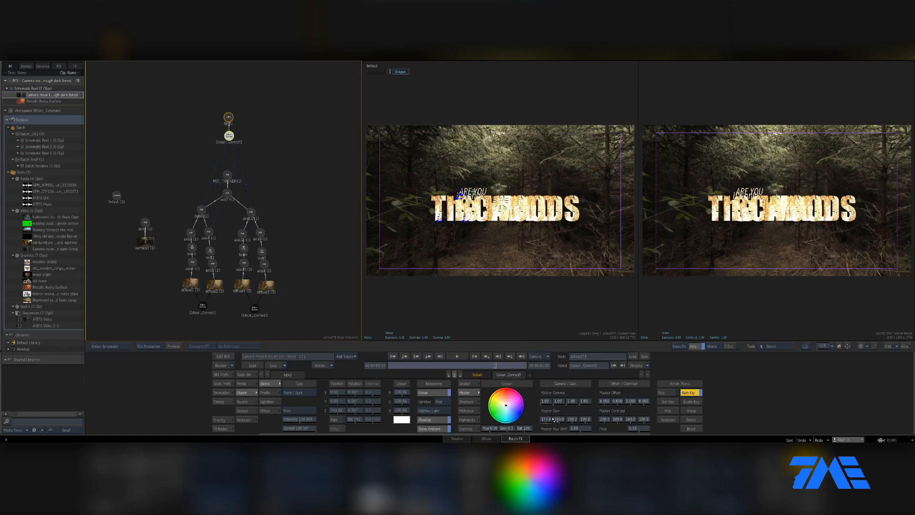
left_click(554, 420)
left_click(555, 420)
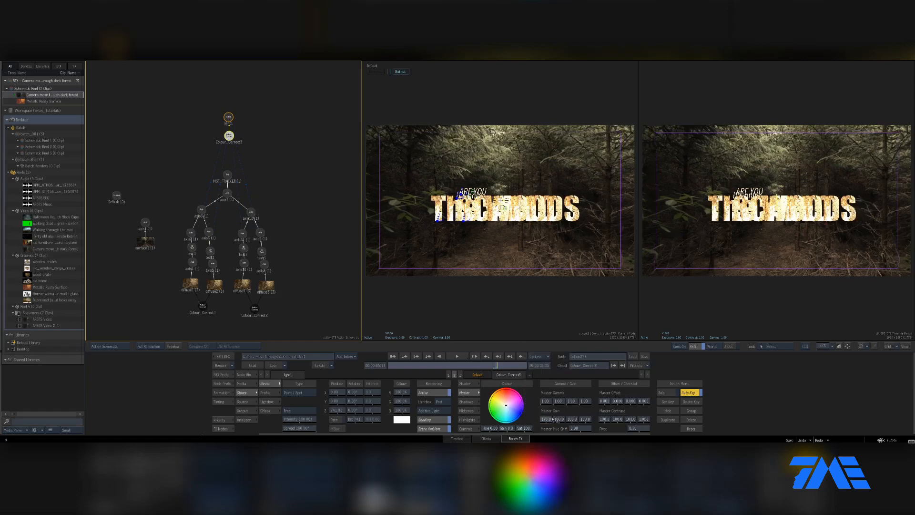
key("Right")
key("Right")
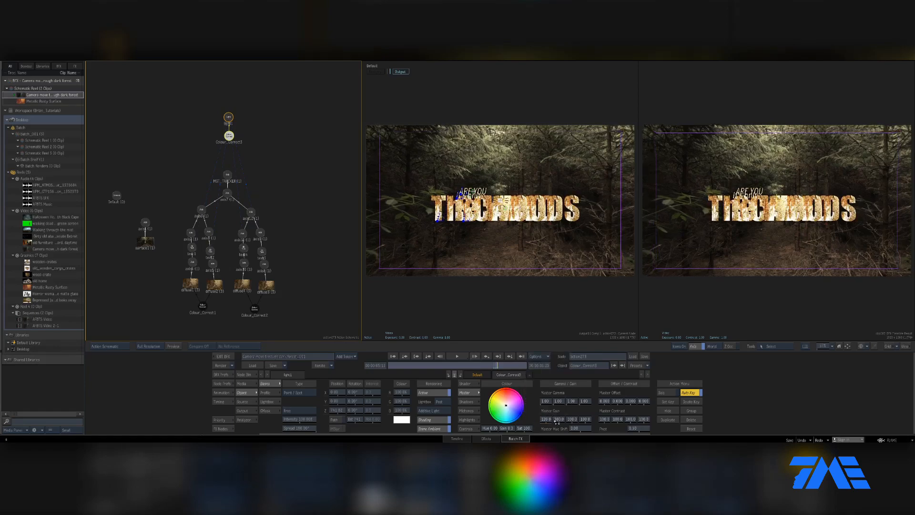
key("Right")
left_click(553, 419)
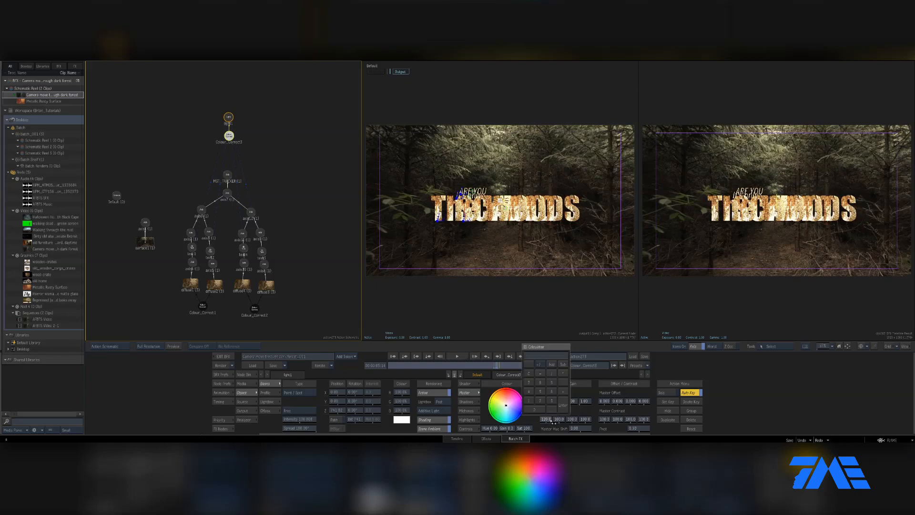
type("35")
key("Return")
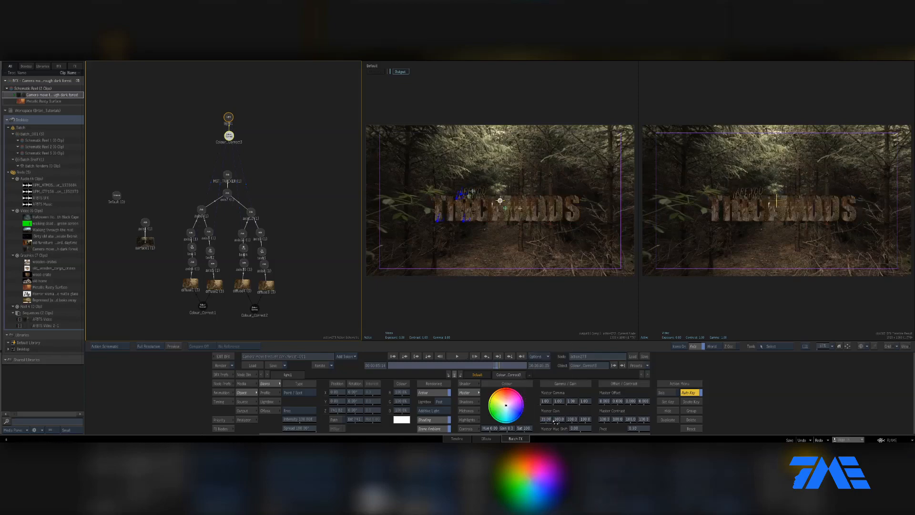
Finish the flicker by keying Master Gain at 330 right after the dark frame and at 100 a few frames further on.
key("Right")
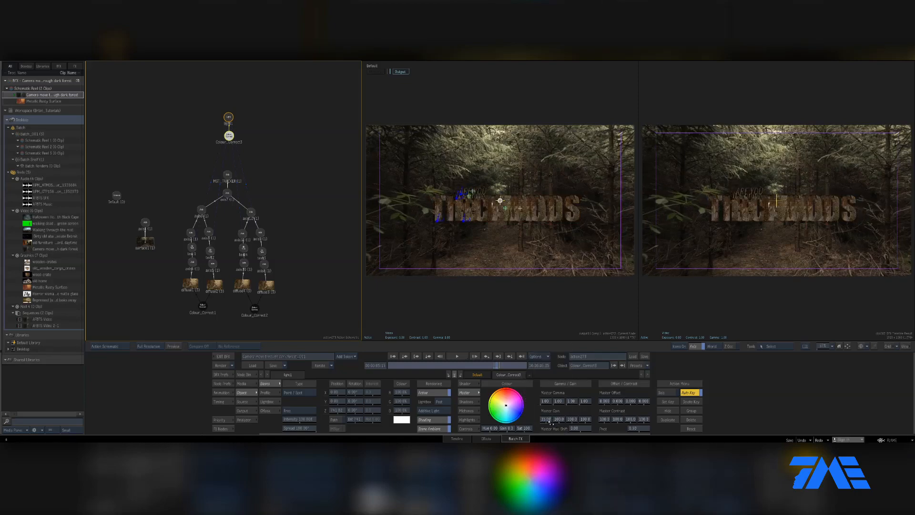
left_click(553, 420)
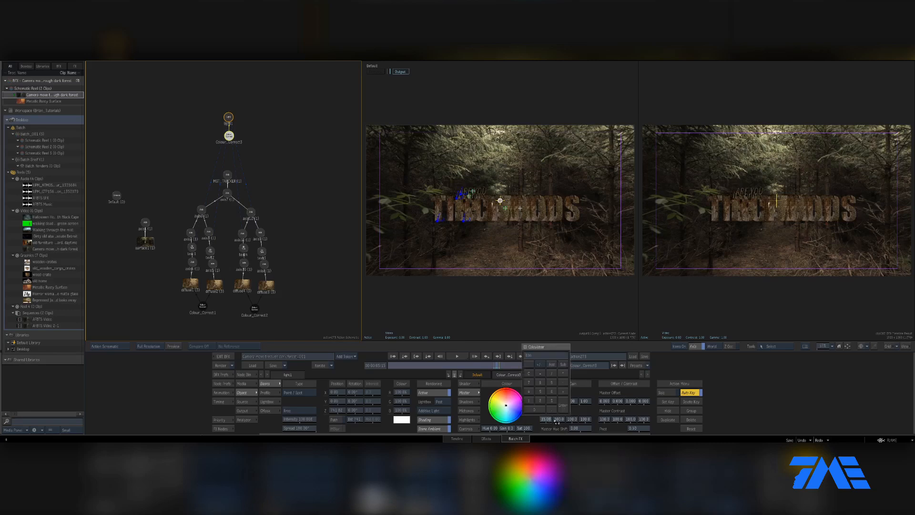
type("330")
key("Return")
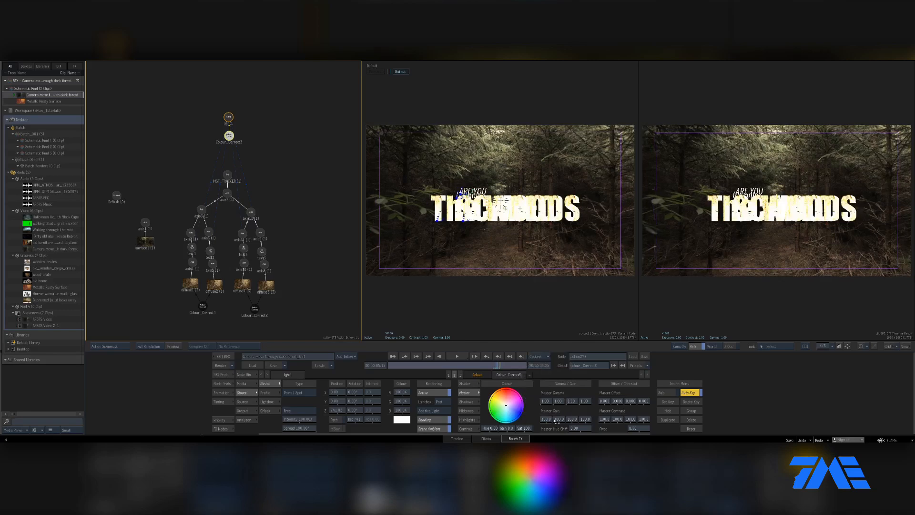
key("Right")
key("Right")
left_click(548, 420)
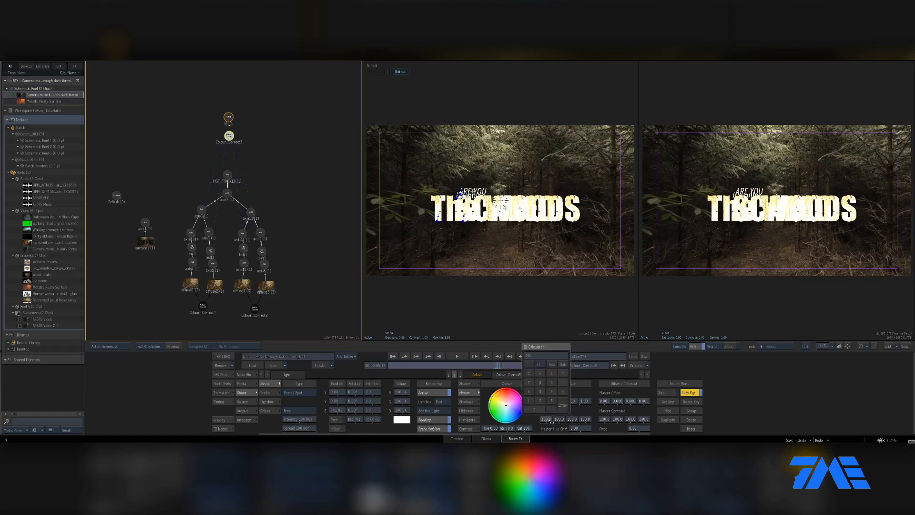
type("100")
key("Return")
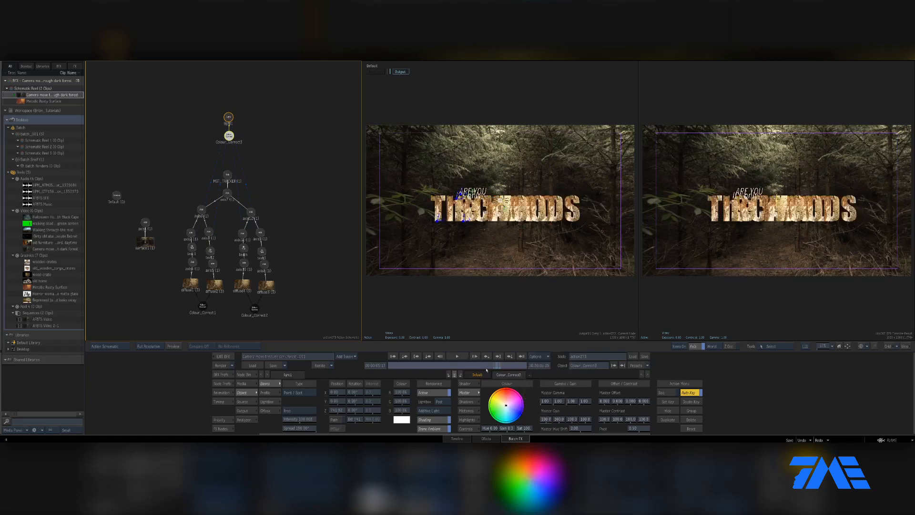
Turn Auto Key off, review the gain flicker and park on the frame just before its darkest one.
left_click_drag(493, 365, 508, 365)
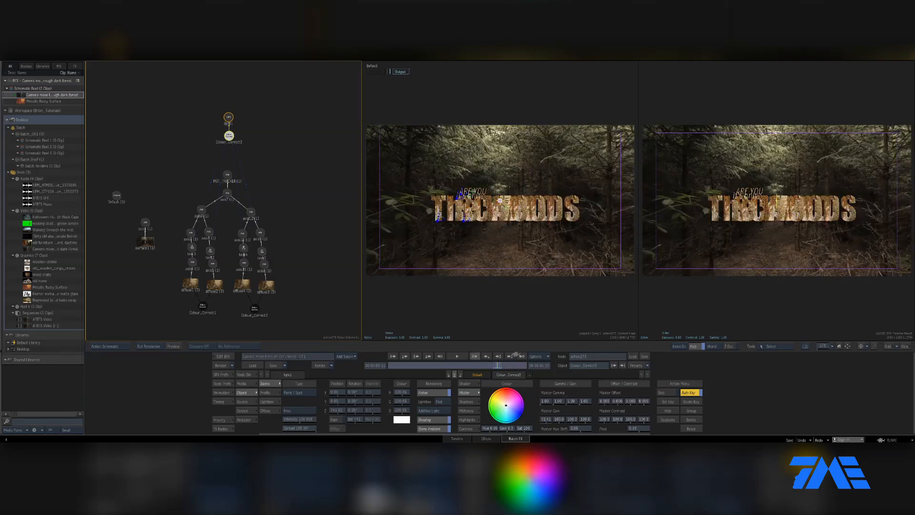
key("Right")
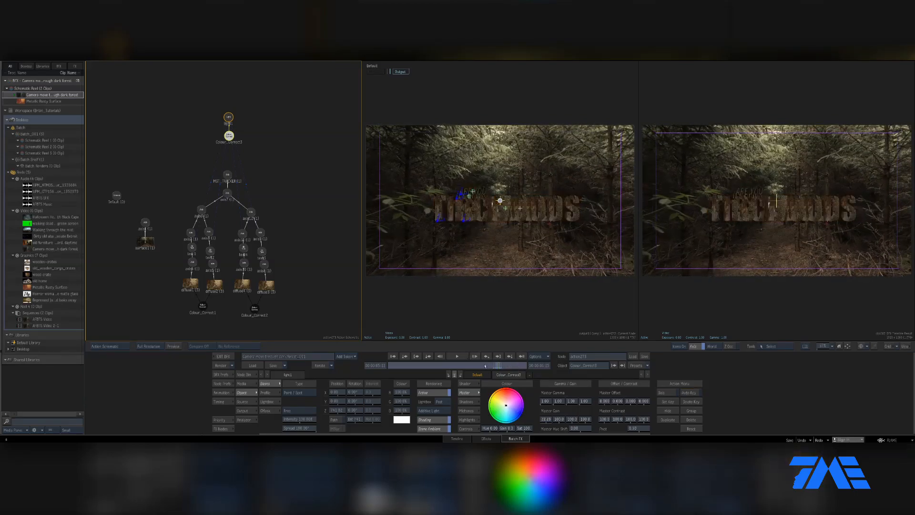
left_click(440, 356)
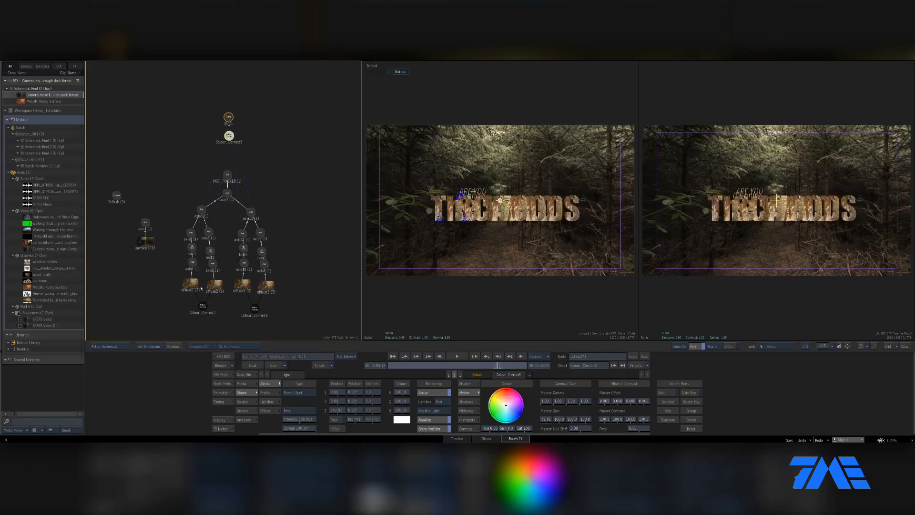
With Auto Key on, key the SCARED text's Geometry transparency at 0 on this frame and 100 on the next.
left_click(190, 233)
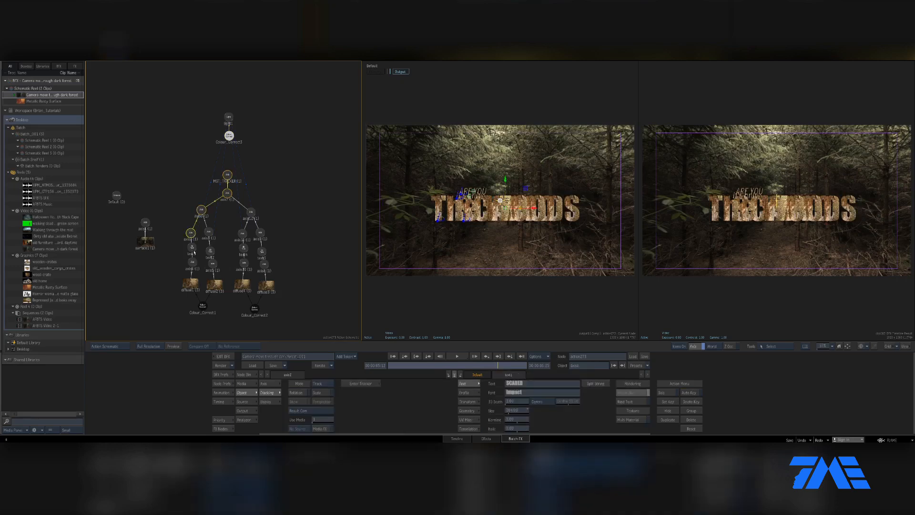
left_click(472, 412)
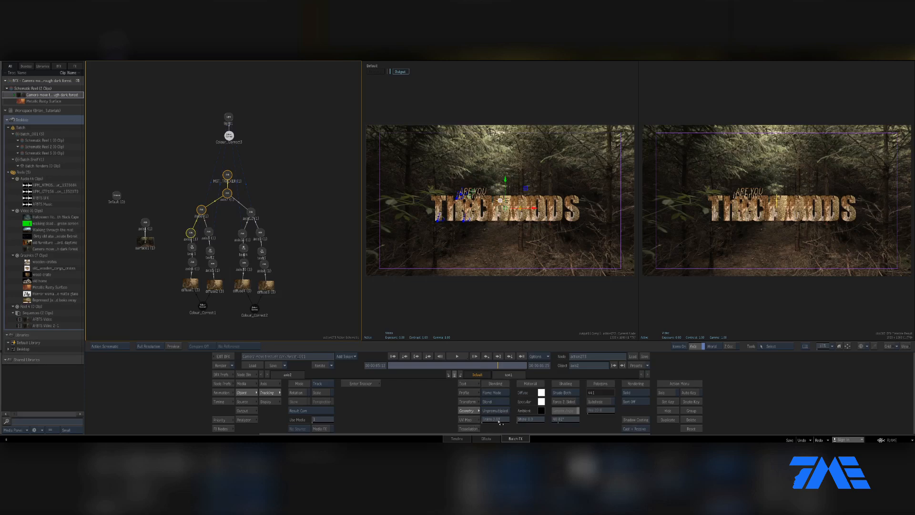
left_click(692, 394)
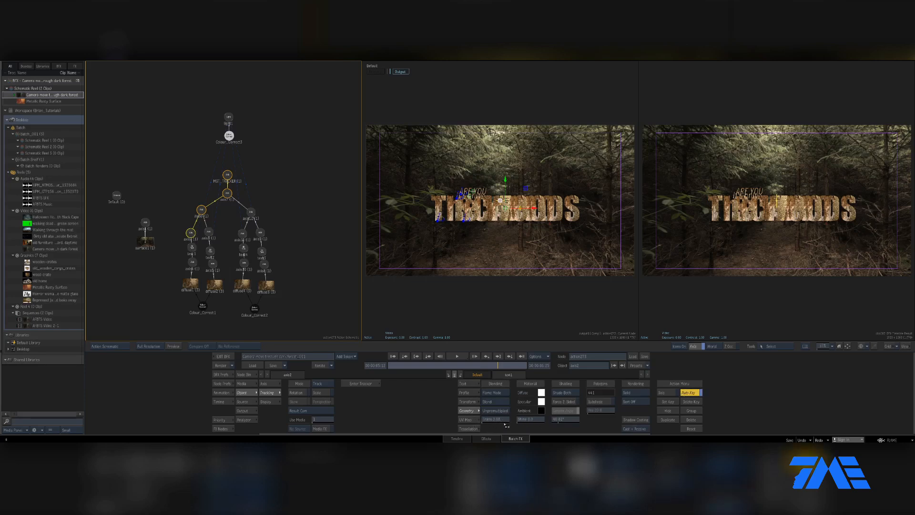
left_click(506, 424)
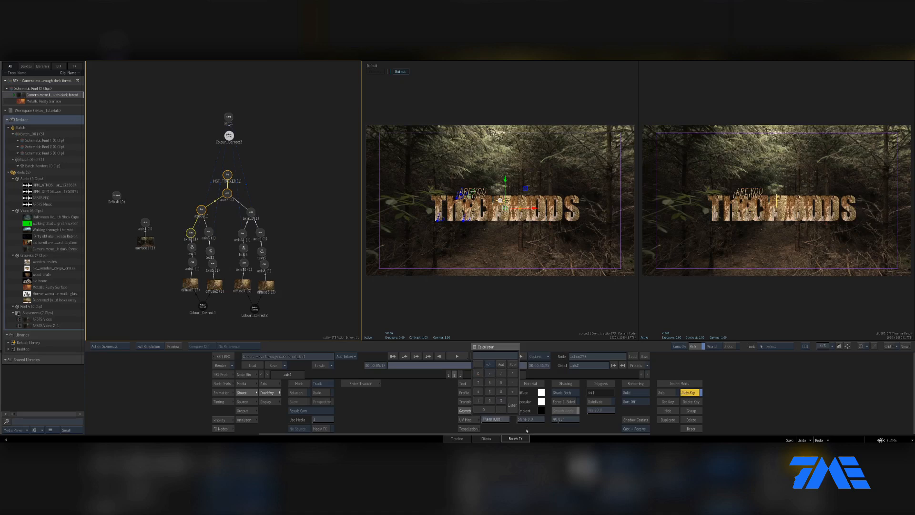
left_click(527, 430)
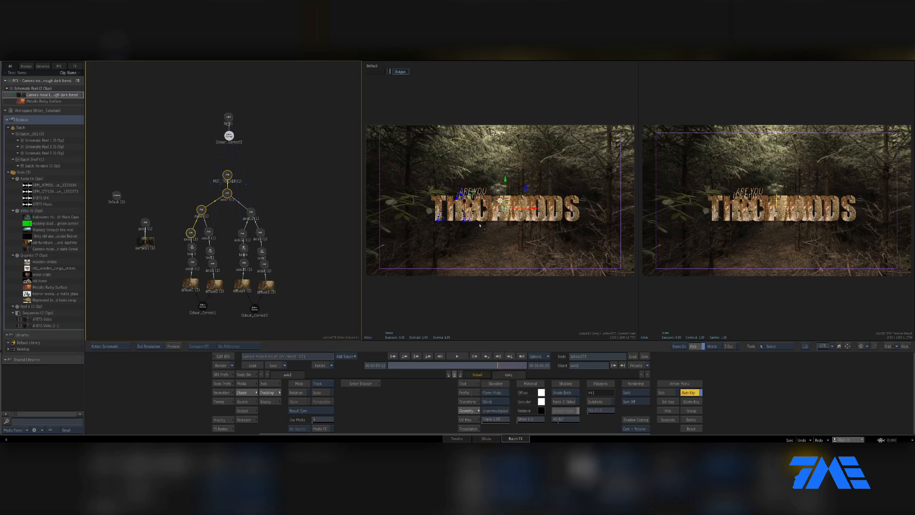
left_click(475, 356)
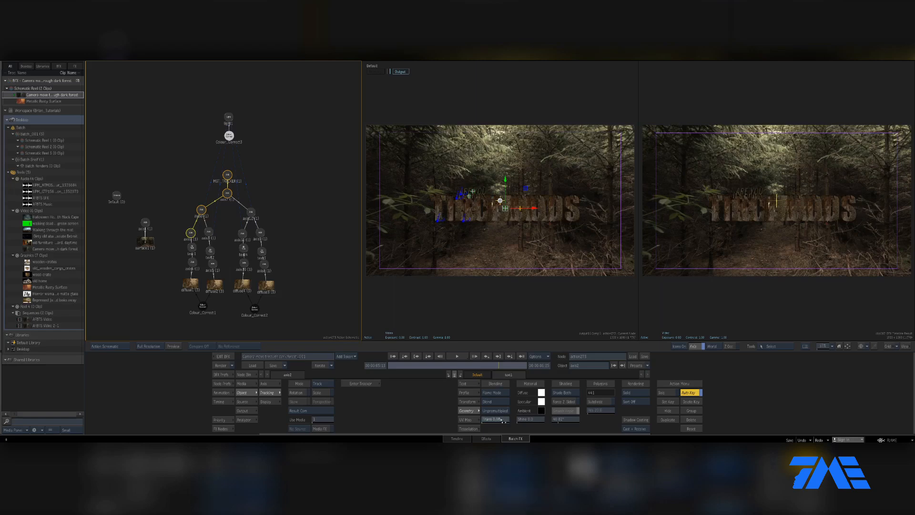
left_click(498, 420)
type("100")
key("Return")
Key the ARE YOU text's Geometry transparency at 100 on the same dark frame.
left_click(208, 232)
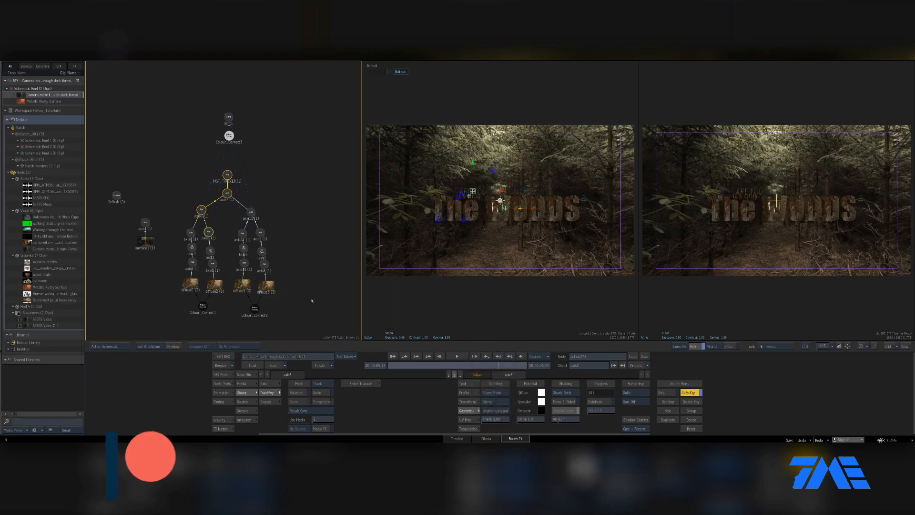
left_click(499, 420)
type("100")
key("Return")
One frame earlier, key the transparency of both second-branch texts, "The WOODS" and "it's only", at 100.
key("Left")
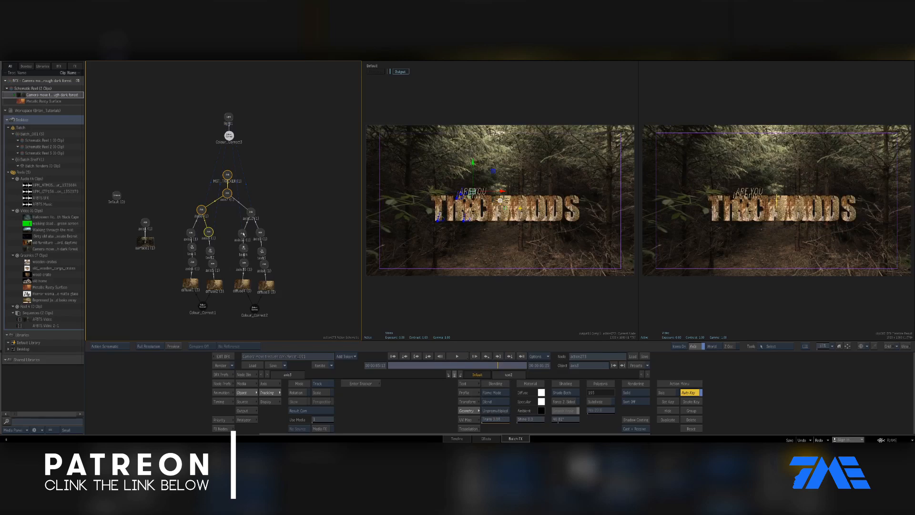
left_click(243, 234)
left_click(497, 419)
type("100")
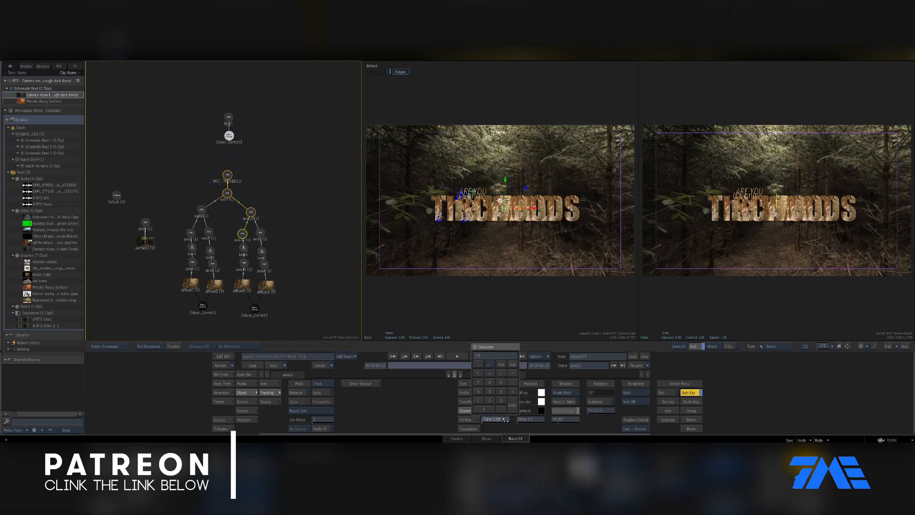
key("Return")
left_click(260, 232)
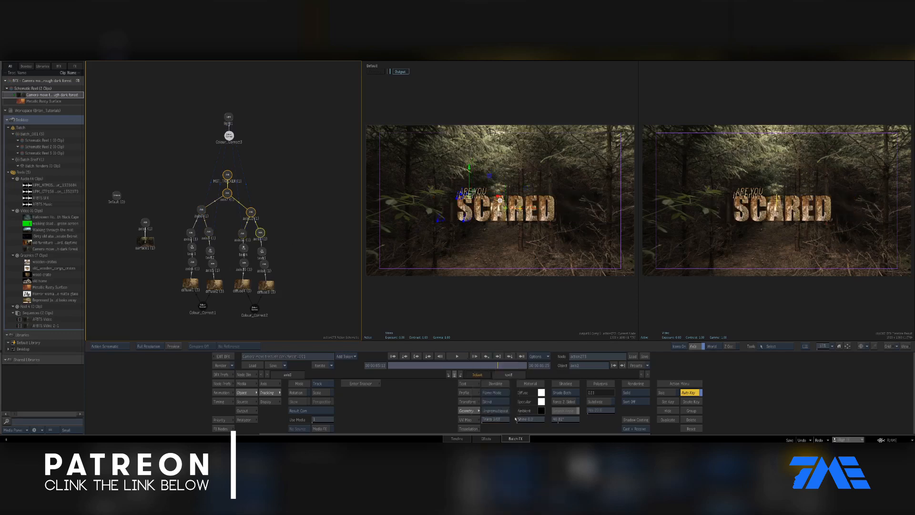
left_click(497, 420)
type("100")
key("Return")
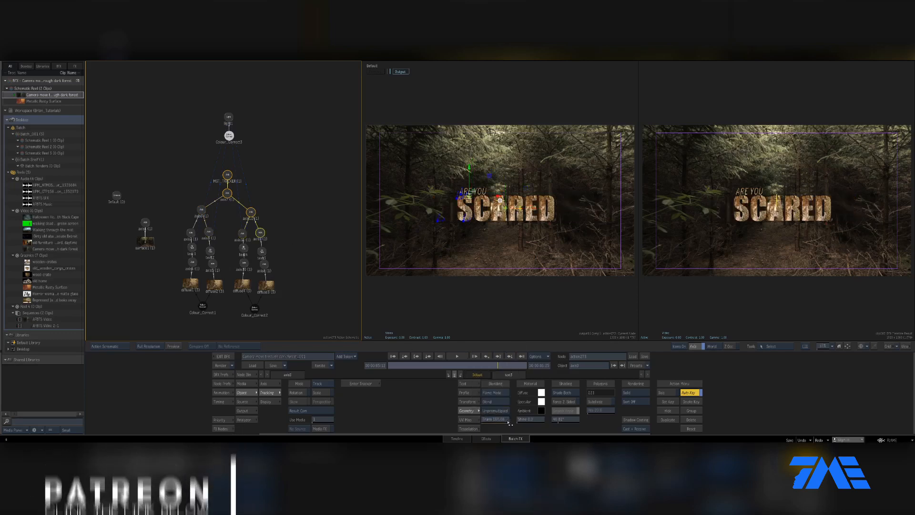
On the next frame, key the transparency of the "it's only" and "The WOODS" texts at 0.
key("Right")
left_click(497, 420)
type("0")
key("Return")
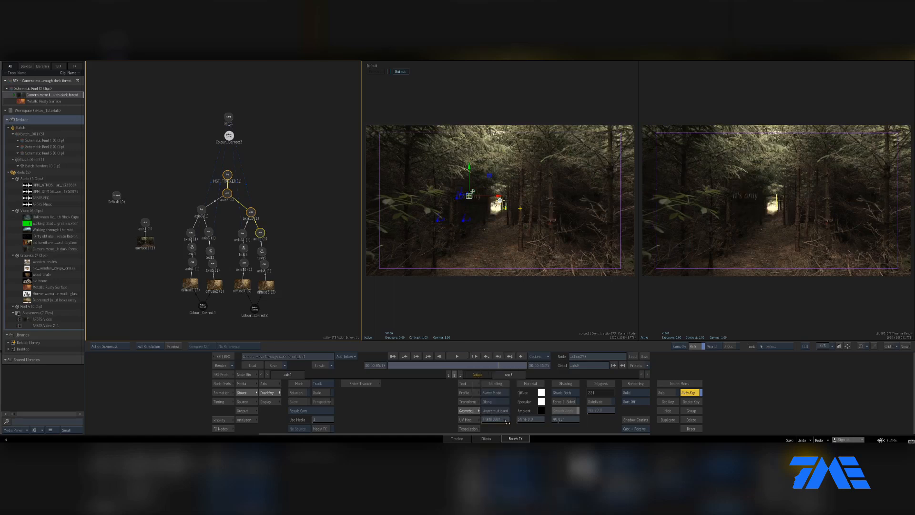
left_click(243, 233)
left_click(500, 419, "ctrl")
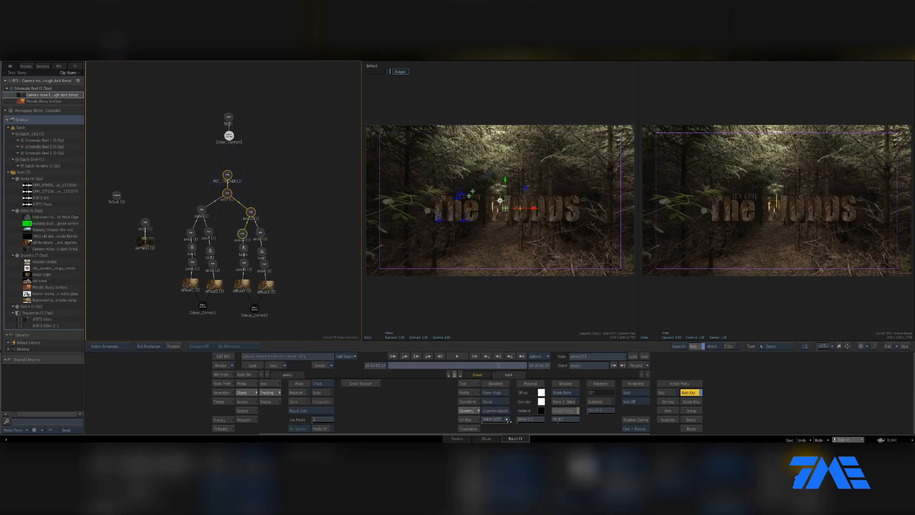
Turn Auto Key off and scrub through the frames around the title change to review the transition.
left_click(698, 394)
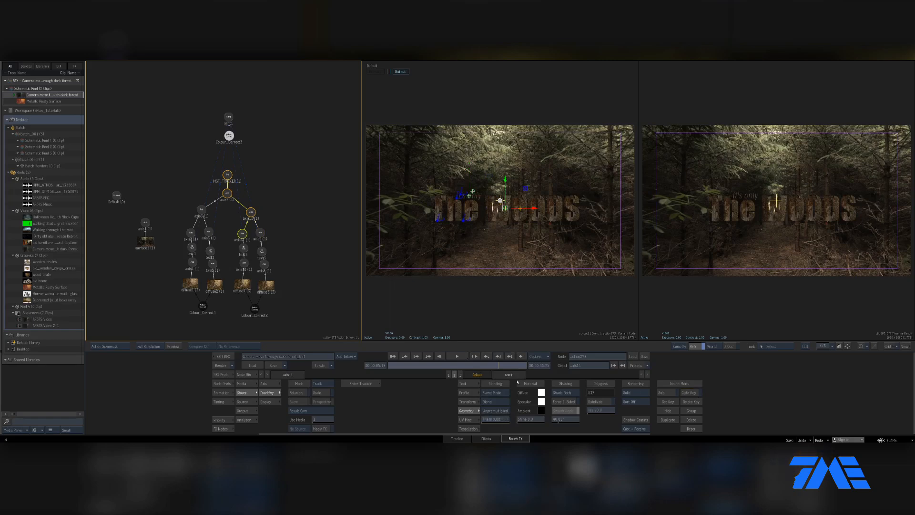
left_click(485, 365)
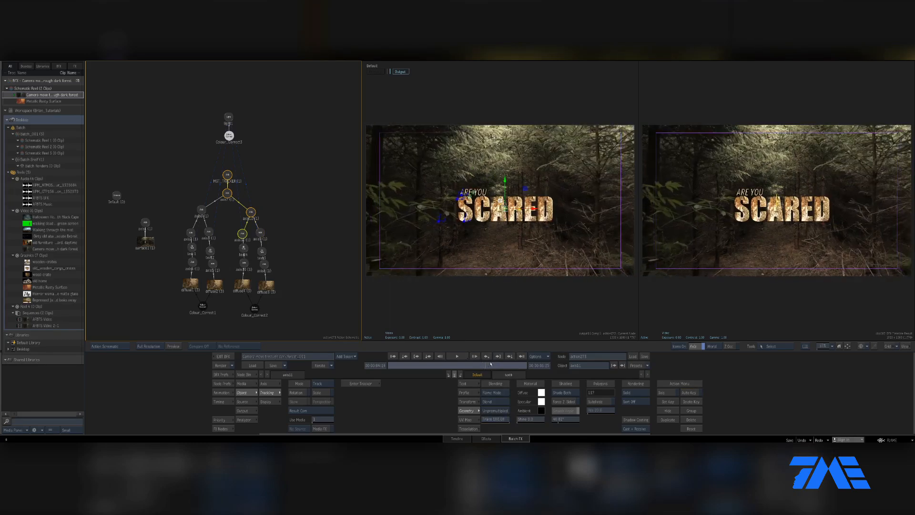
left_click_drag(494, 365, 503, 364)
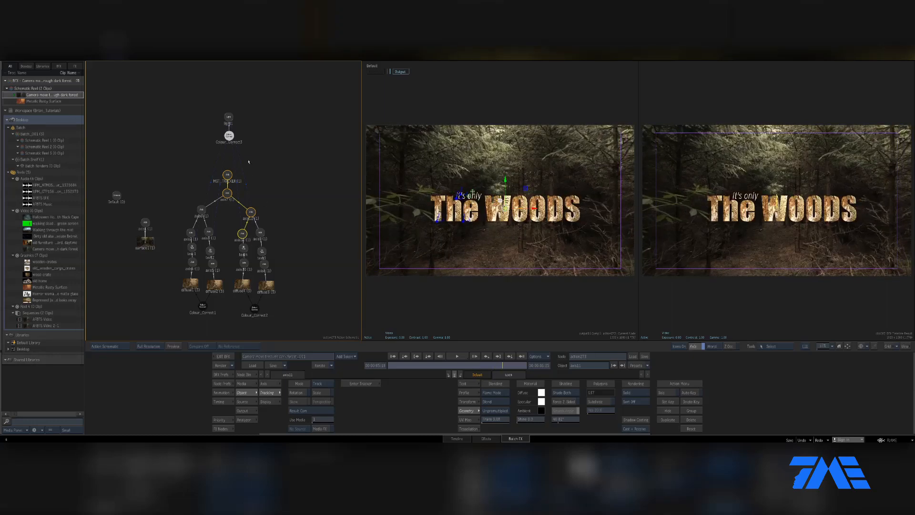
Step back through the light's Colour Correct keyframes from the WOODS title to the start of the flicker on ARE YOU SCARED.
left_click(229, 136)
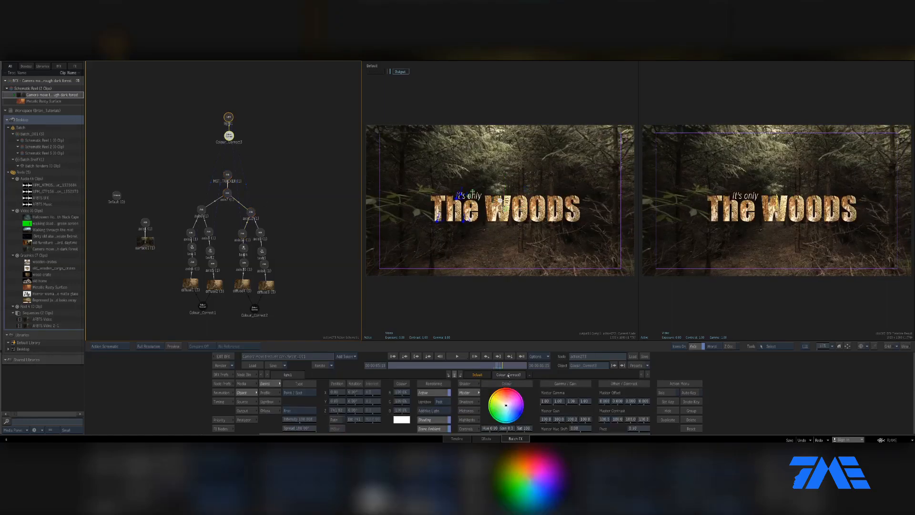
left_click(428, 357)
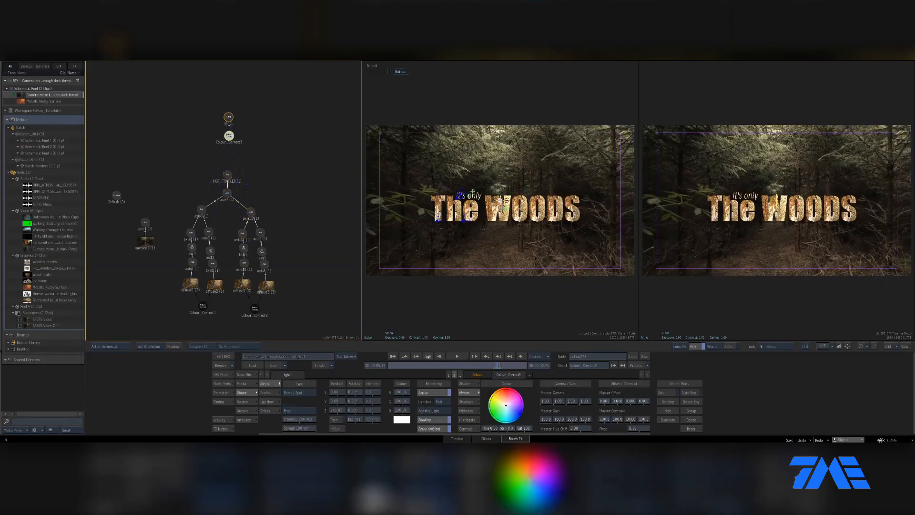
left_click(428, 357)
left_click(428, 356)
left_click(428, 356)
left_click(428, 357)
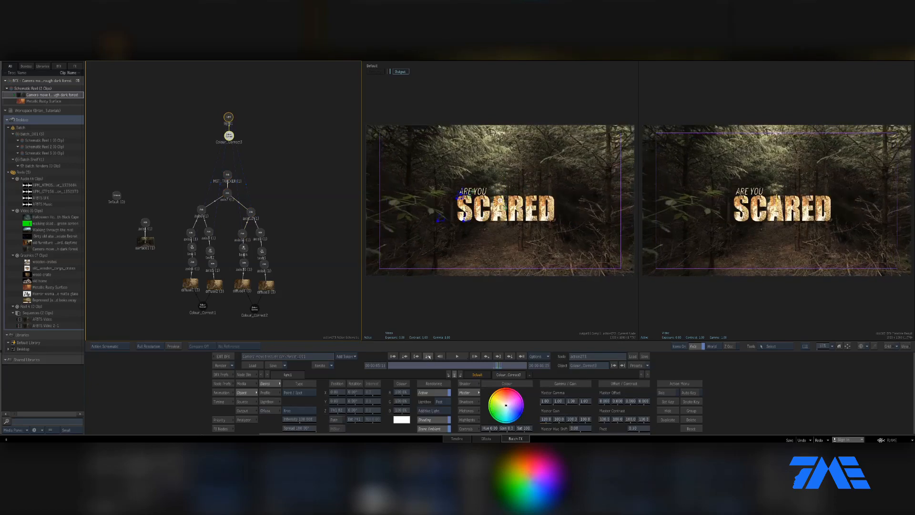
left_click(428, 357)
left_click(428, 357)
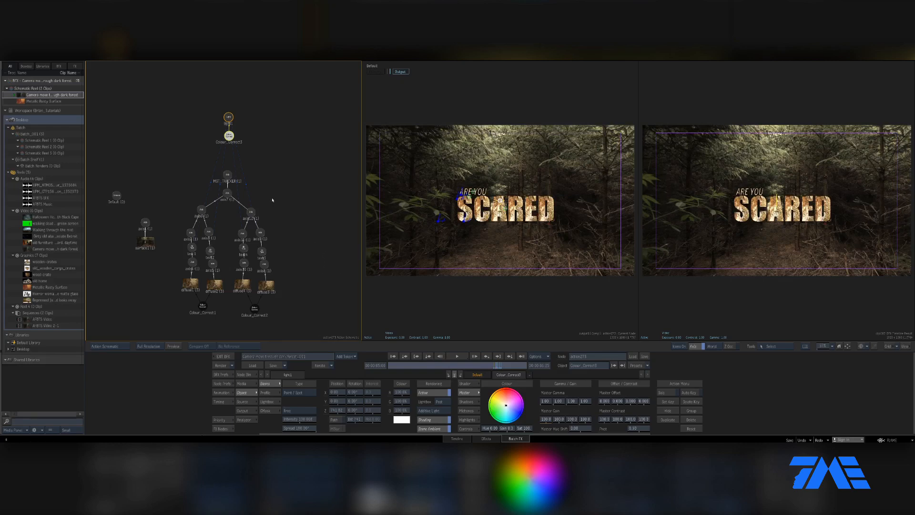
Add an Axis node as parent of the MOT_TRACKER axis and rename it Twitchy.
left_click(228, 180)
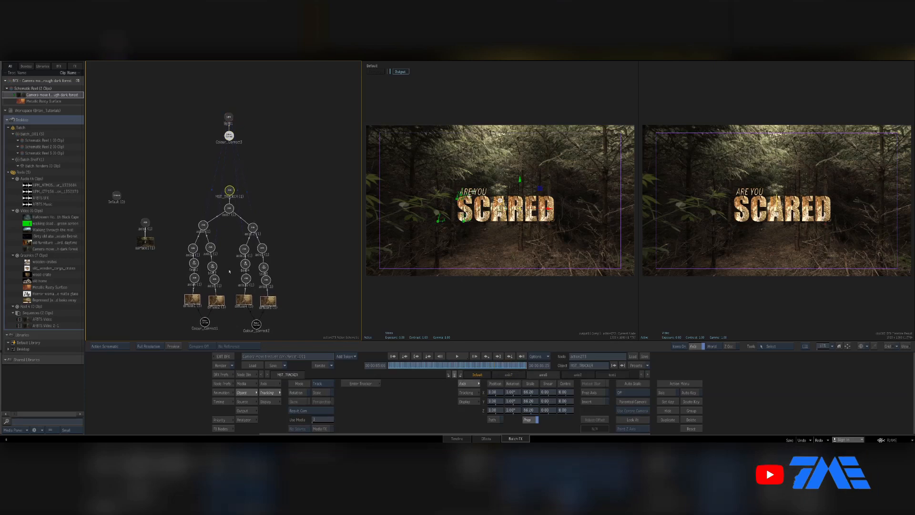
left_click(245, 375)
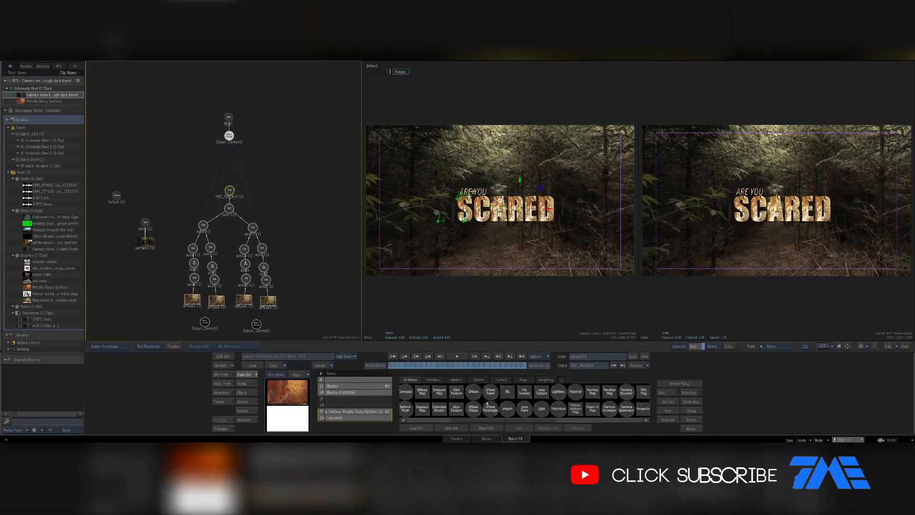
key("a")
left_click_drag(457, 396, 267, 163)
left_click(591, 366)
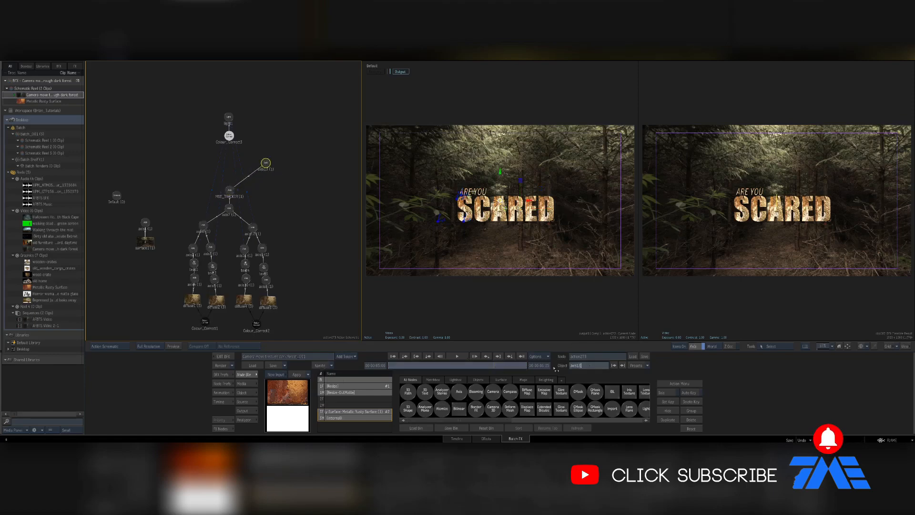
left_click_drag(589, 366, 531, 366)
type("Twirly")
key("Return")
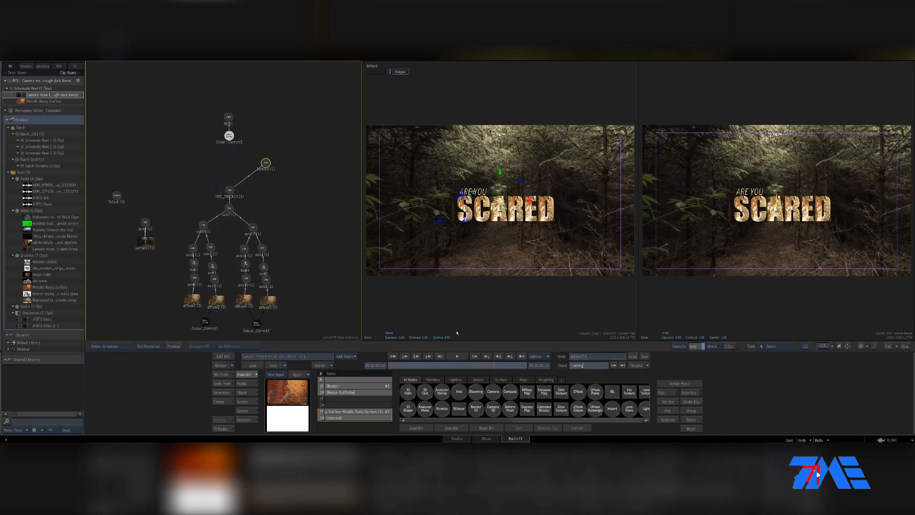
Enable Auto Key and key the Twitchy axis's position on the first flicker frame.
double_click(267, 163)
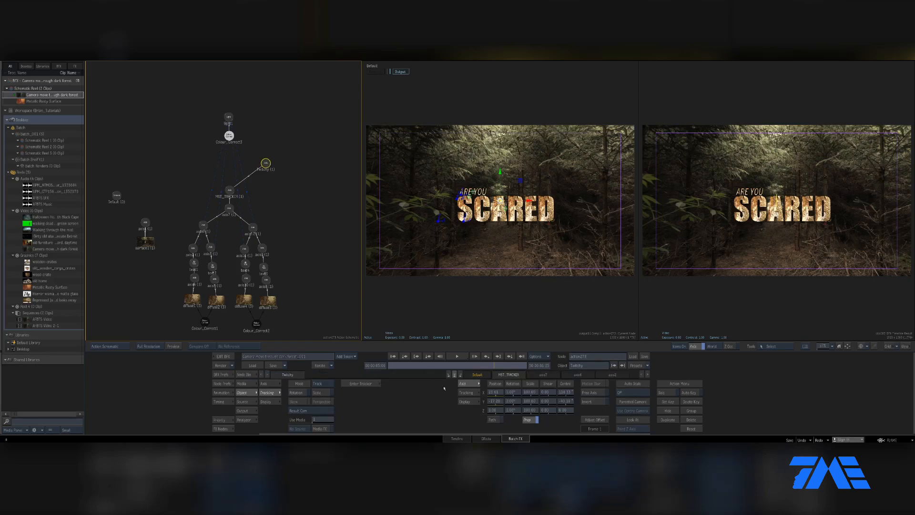
left_click(685, 392)
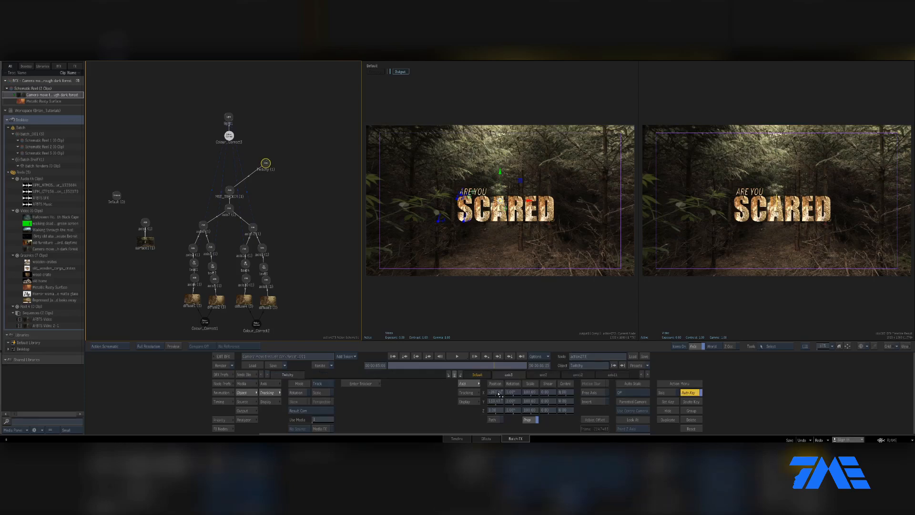
left_click(497, 402)
Advance through the Colour Correct keyframes to the end of the flicker and key the Twitchy axis's position there.
left_click(229, 136)
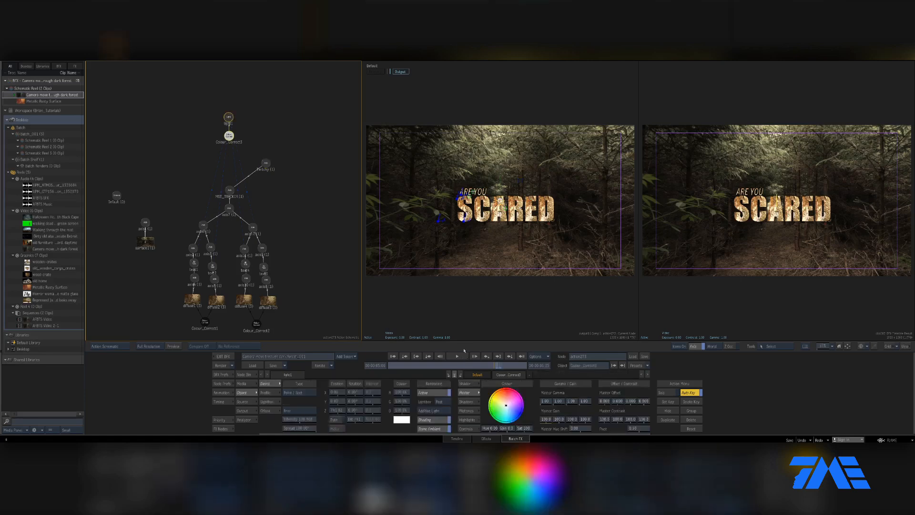
left_click(487, 357)
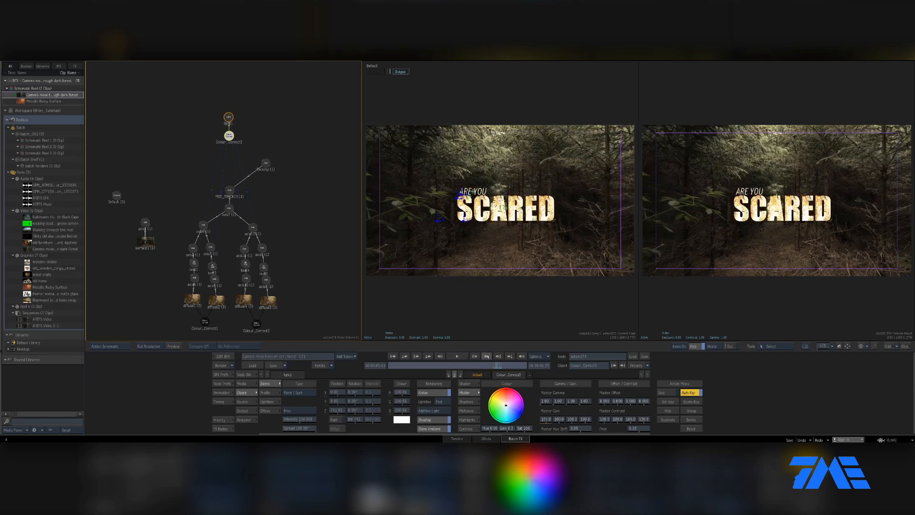
left_click(487, 357)
left_click(486, 357)
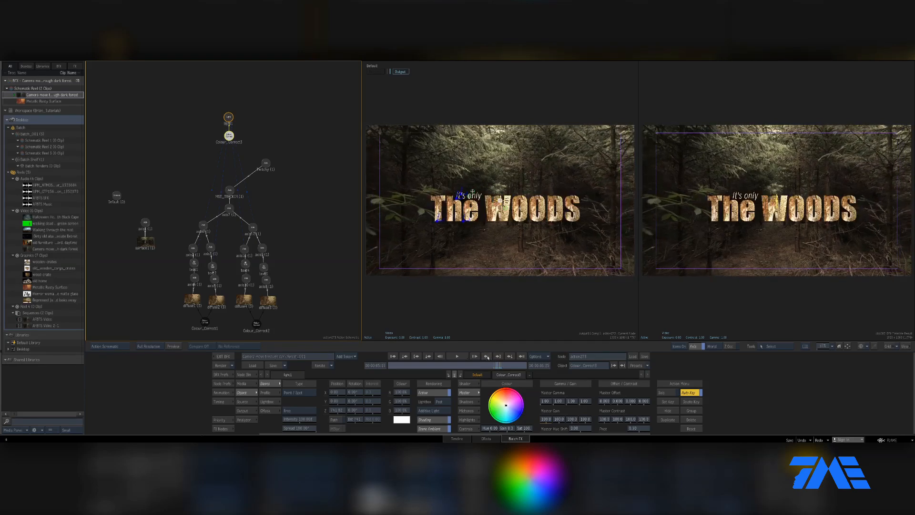
left_click(268, 164)
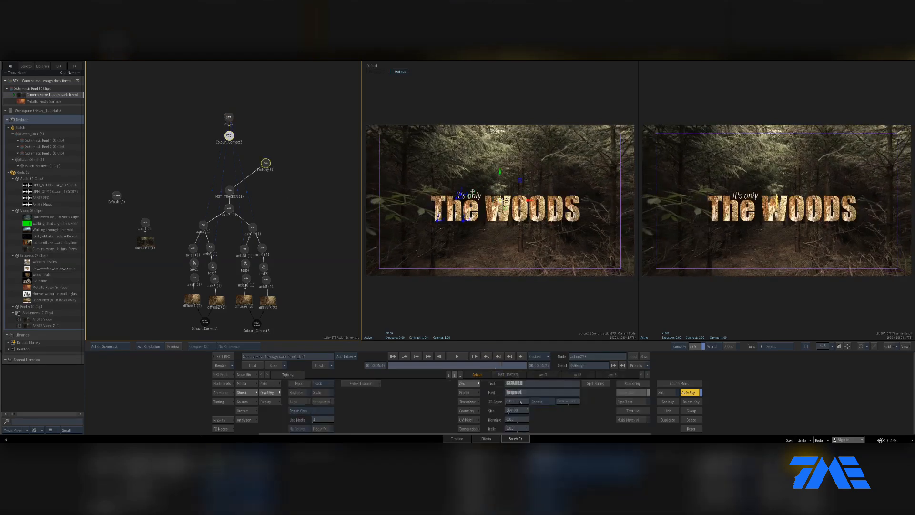
left_click(647, 375)
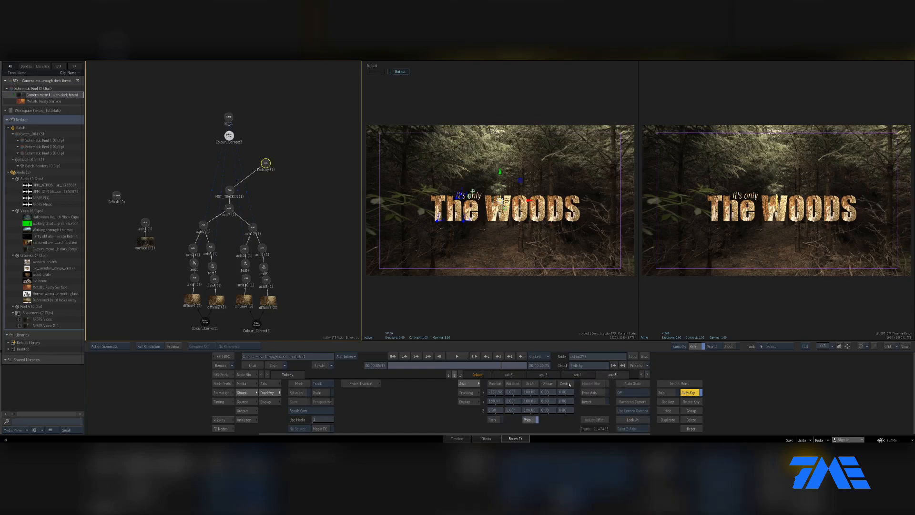
Check the Twitchy axis's position keyframes at both ends of the flicker, on the timeline and in the animation curves.
left_click(493, 365)
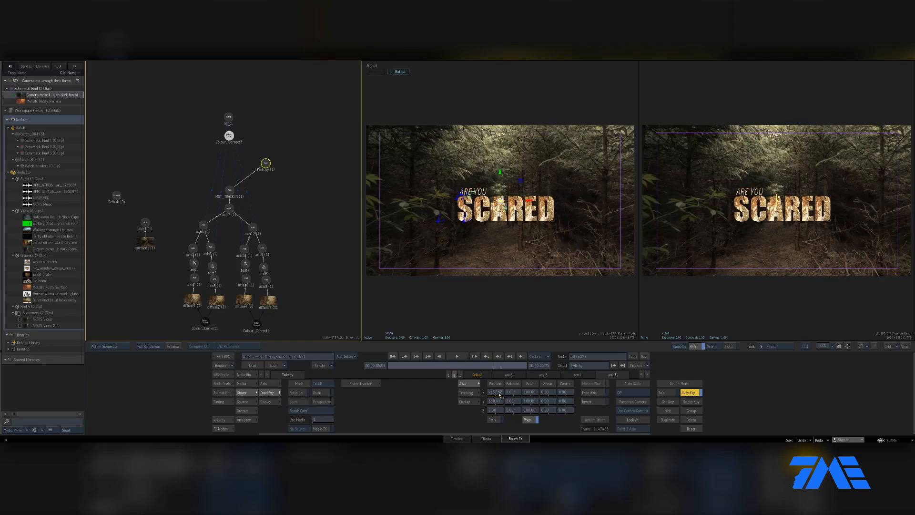
left_click(497, 365)
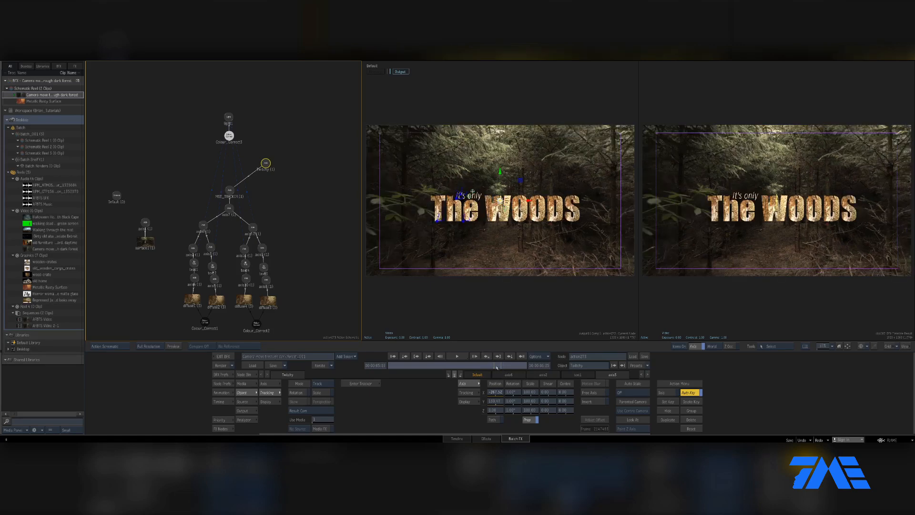
left_click(428, 356)
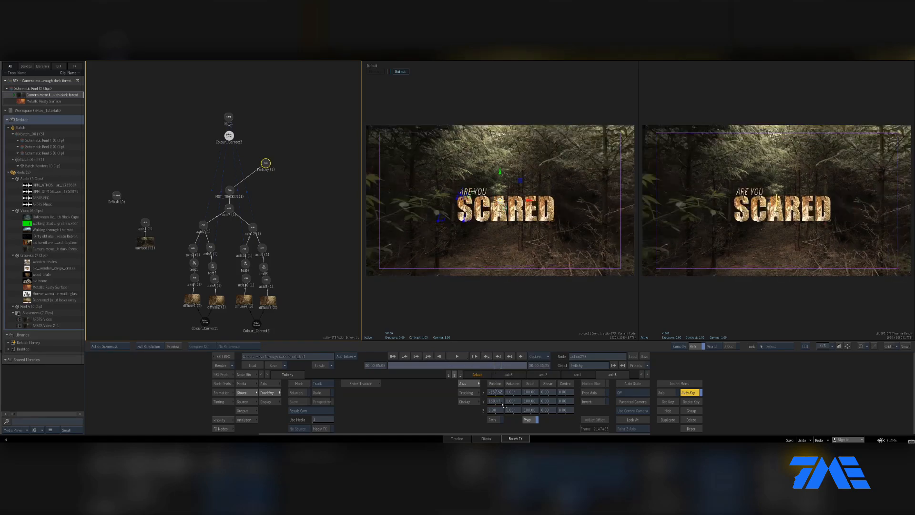
left_click(221, 393)
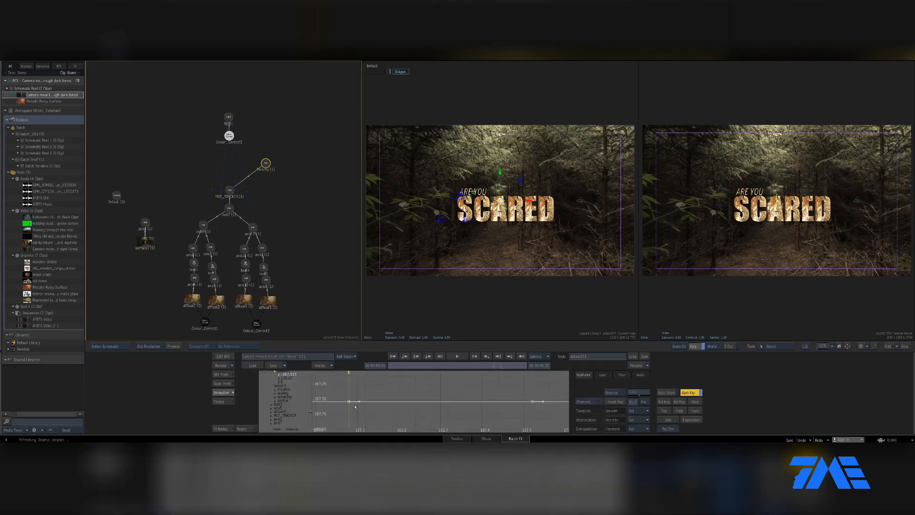
left_click(233, 393)
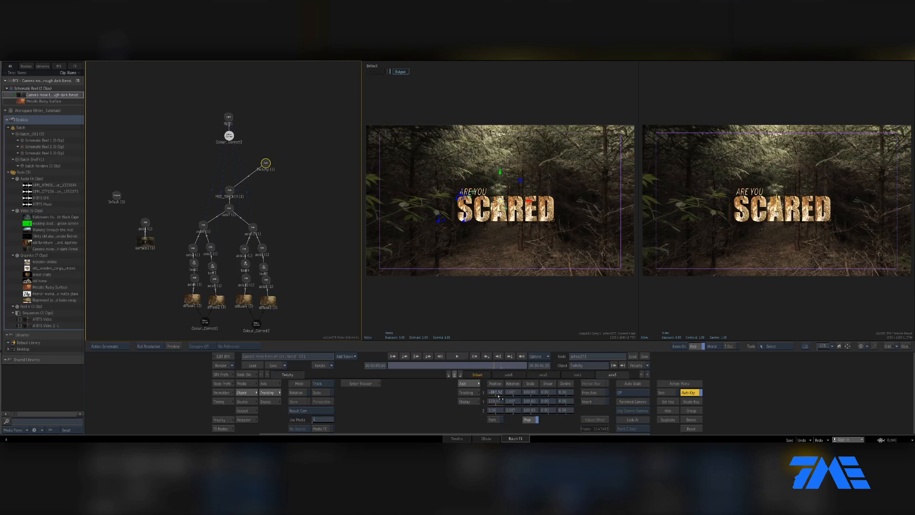
Offset the Twitchy axis slightly on the first dimmed SCARED frames, up and right, then further right on a following frame.
key("Right")
key("Right")
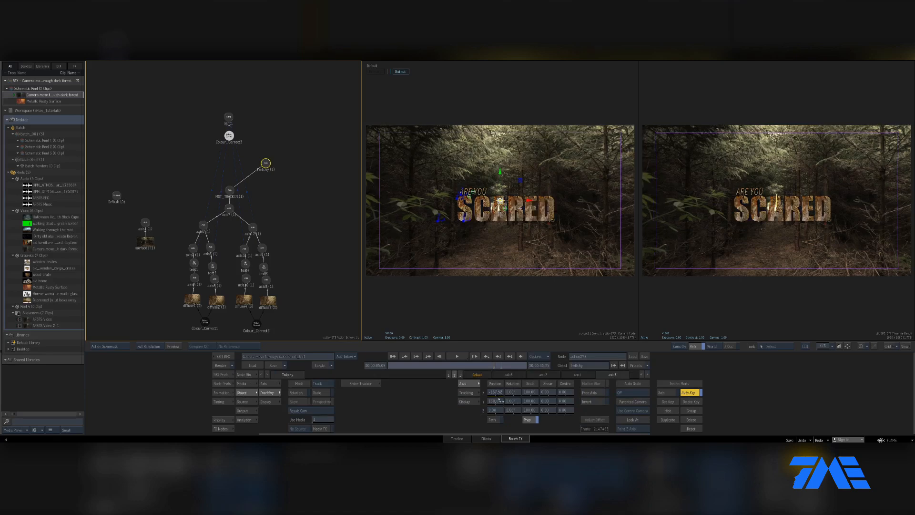
left_click_drag(500, 201, 505, 196)
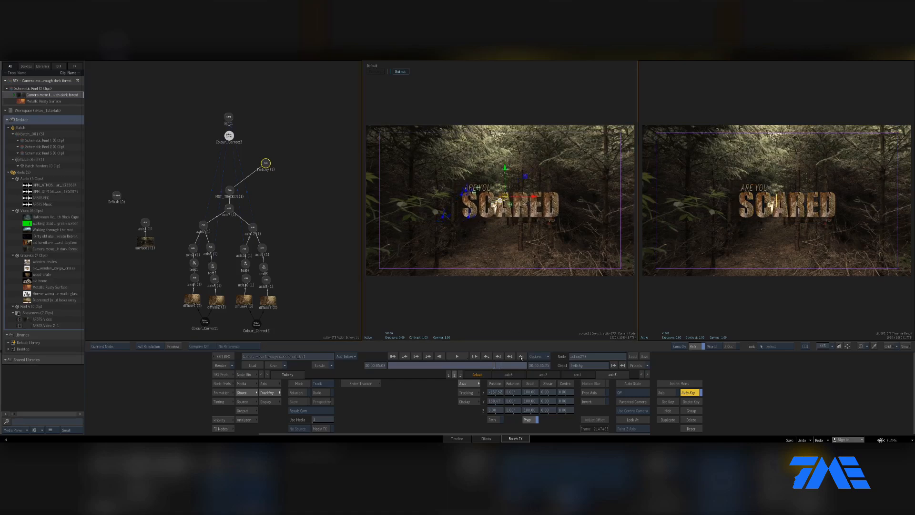
key("Right")
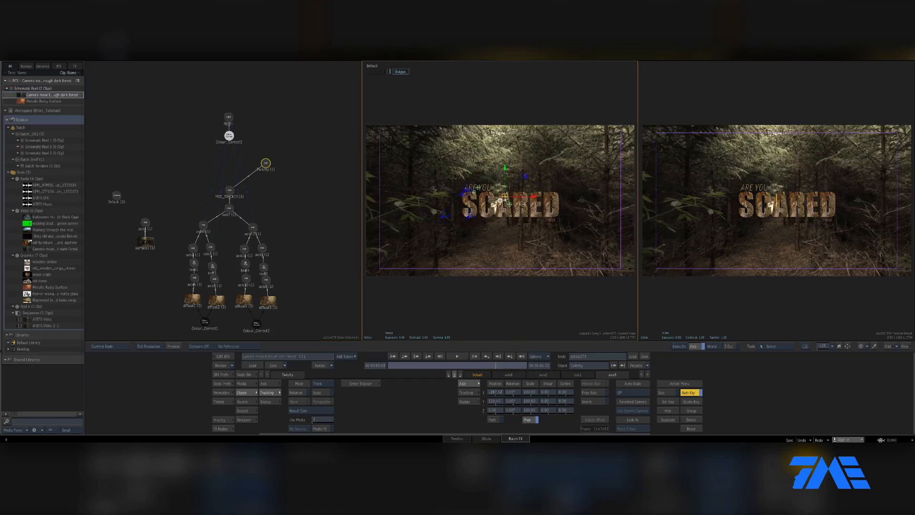
left_click_drag(500, 200, 501, 204)
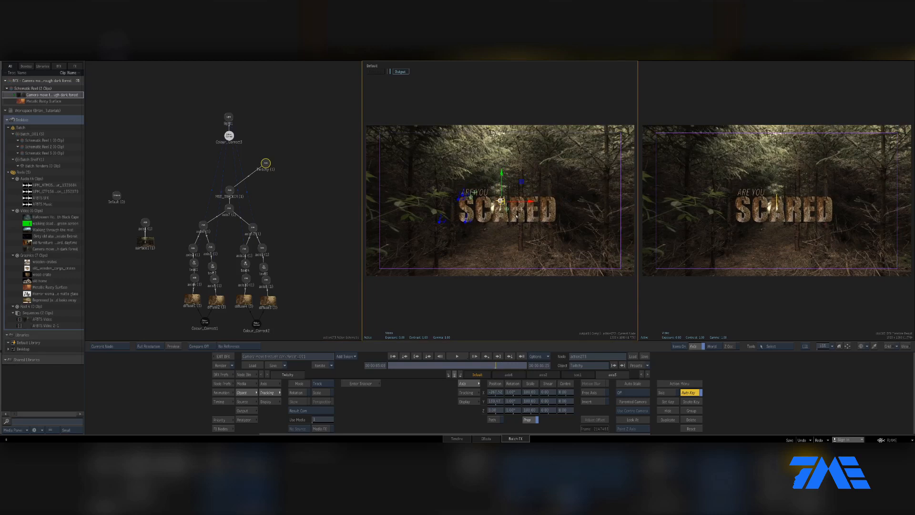
left_click_drag(502, 202, 510, 204)
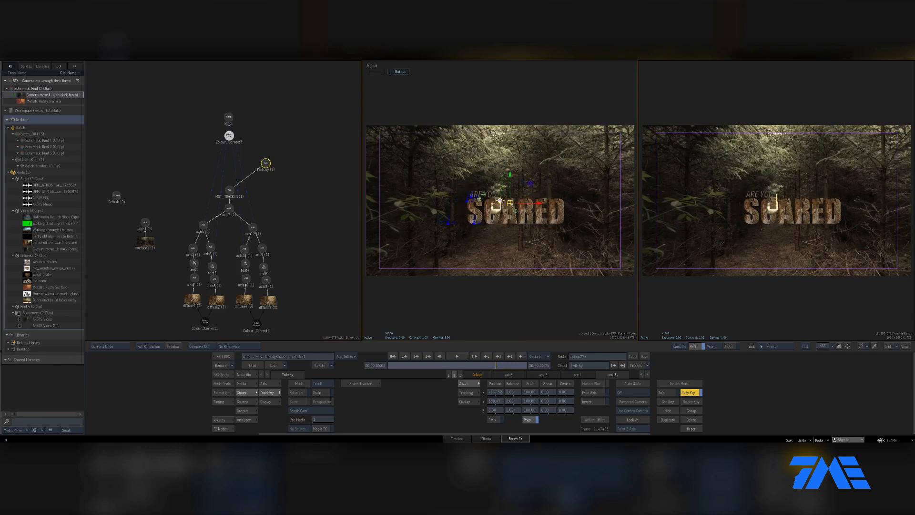
Key further jitter on the remaining SCARED frames by shifting the Twitchy axis left and up, then slightly back right.
key("Right")
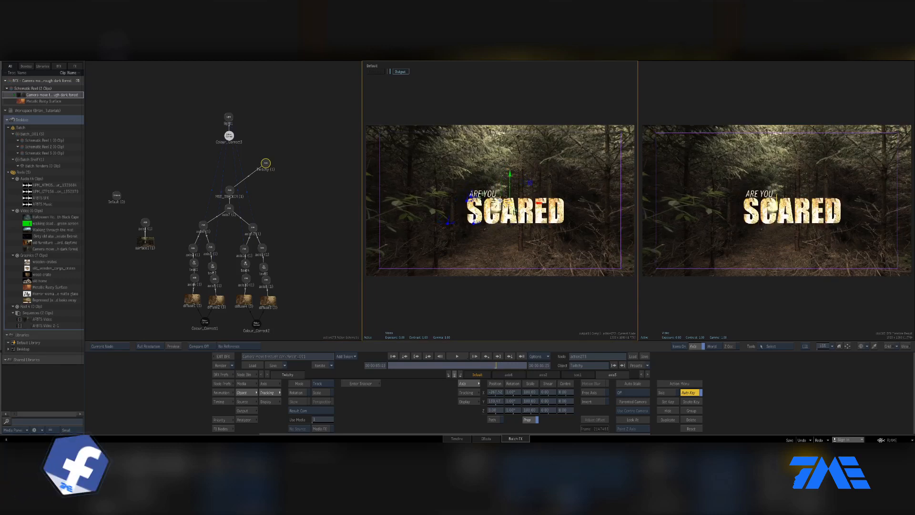
key("Right")
left_click_drag(509, 204, 494, 198)
key("Right")
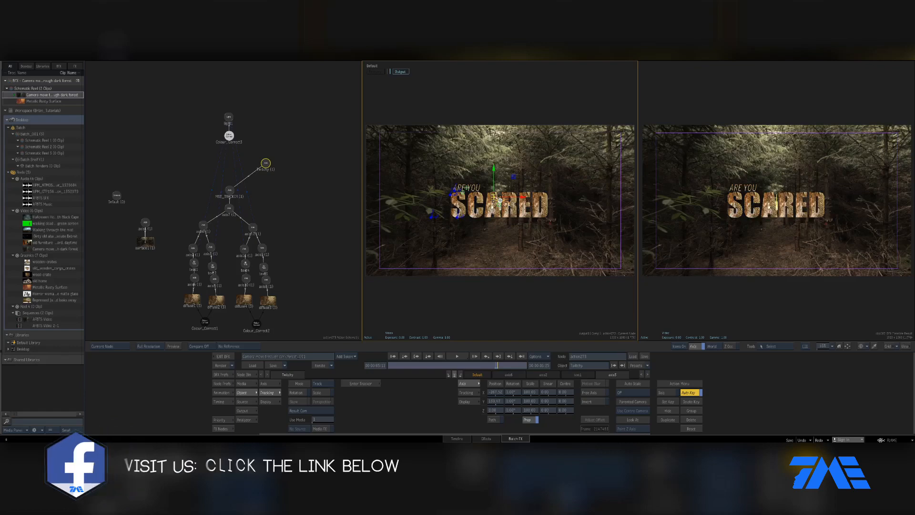
left_click_drag(494, 197, 499, 195)
Shift the Twitchy axis slightly left and down on the bright The WOODS frame and advance past the flicker.
key("Right")
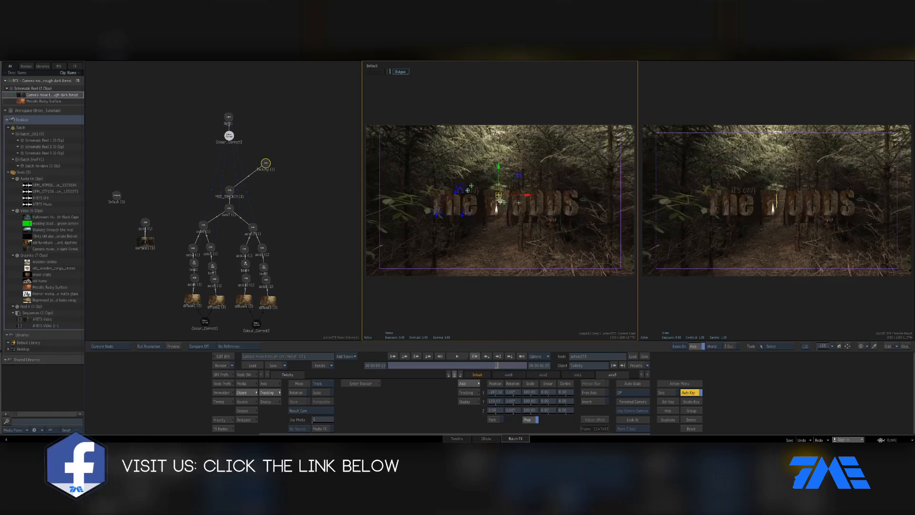
key("Right")
key("Right")
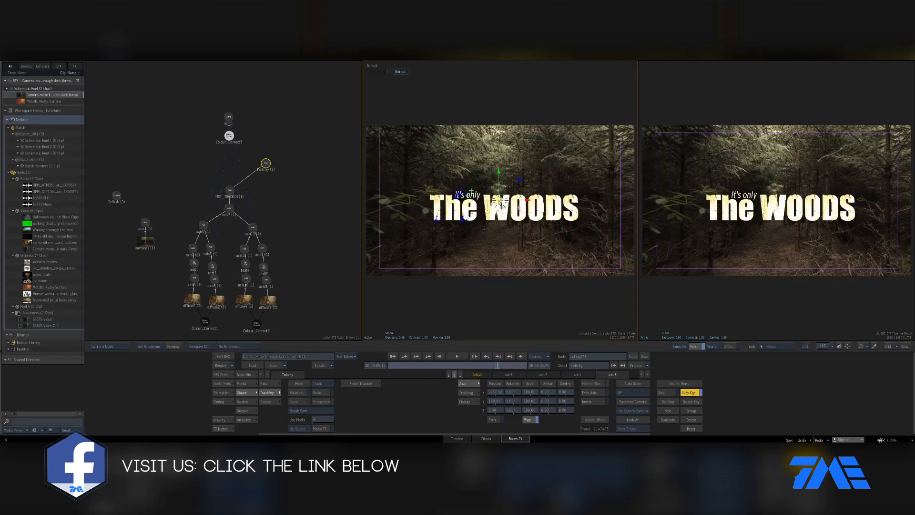
mouse_move(501, 205)
left_mouse_down()
mouse_move(514, 204)
mouse_move(493, 210)
left_mouse_up()
key("Right")
key("Right")
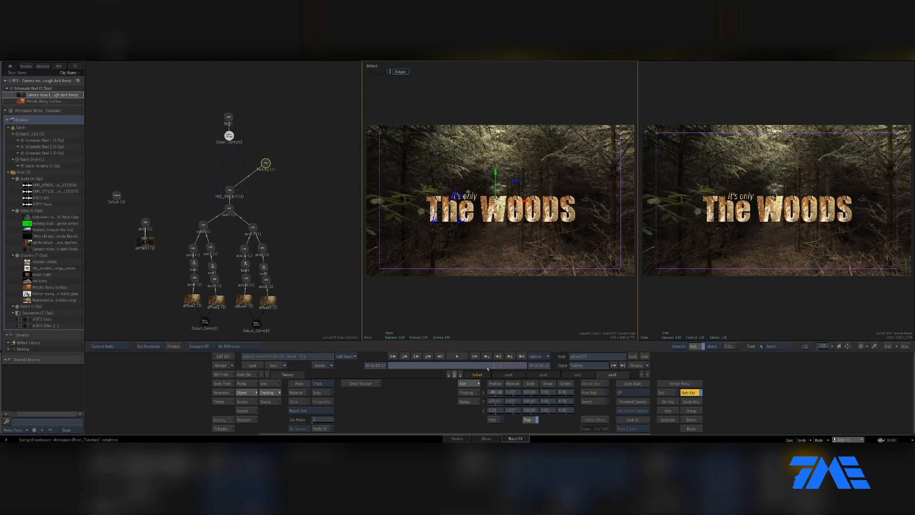
Scrub back and forth across the title change to review the twitching, flickering transition.
left_click_drag(487, 367, 457, 370)
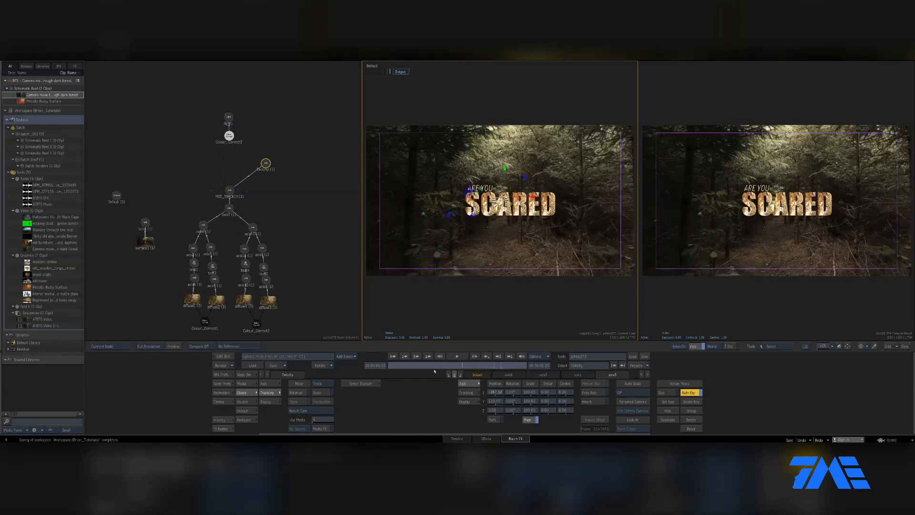
left_click(434, 369)
left_click_drag(459, 368, 507, 366)
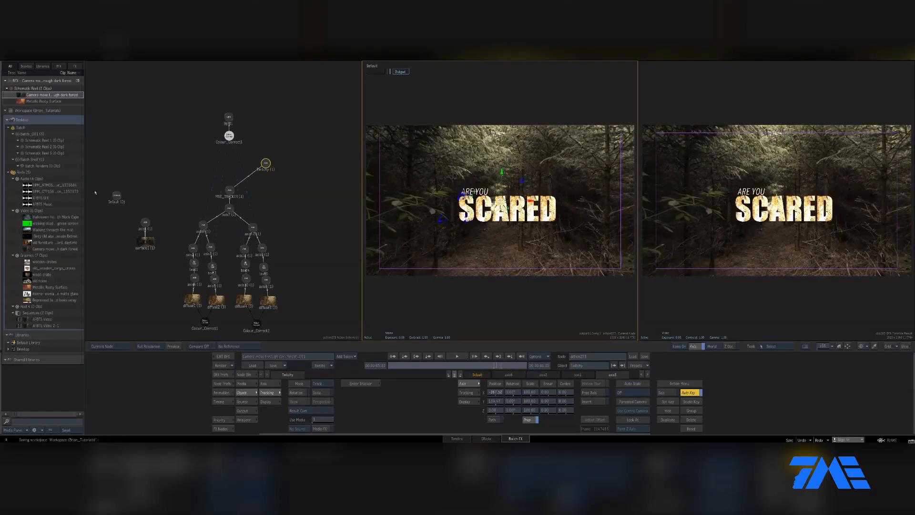
Move the Default camera node higher in the schematic and inspect the light's and camera's settings.
left_click(114, 165)
left_click_drag(116, 195, 113, 164)
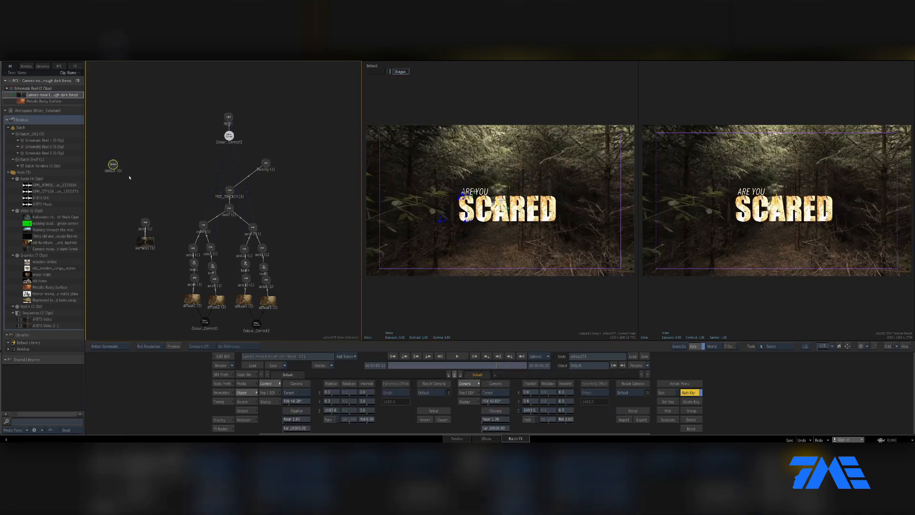
left_click(228, 118)
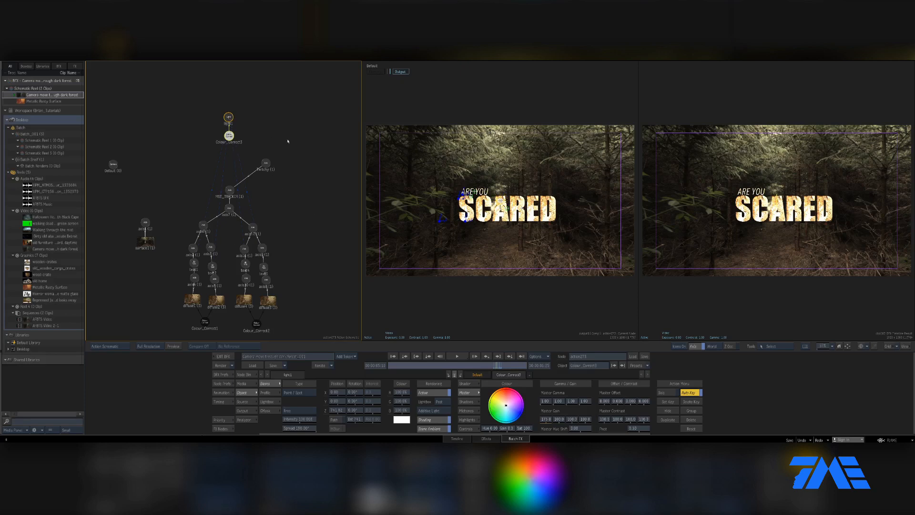
left_click(115, 159)
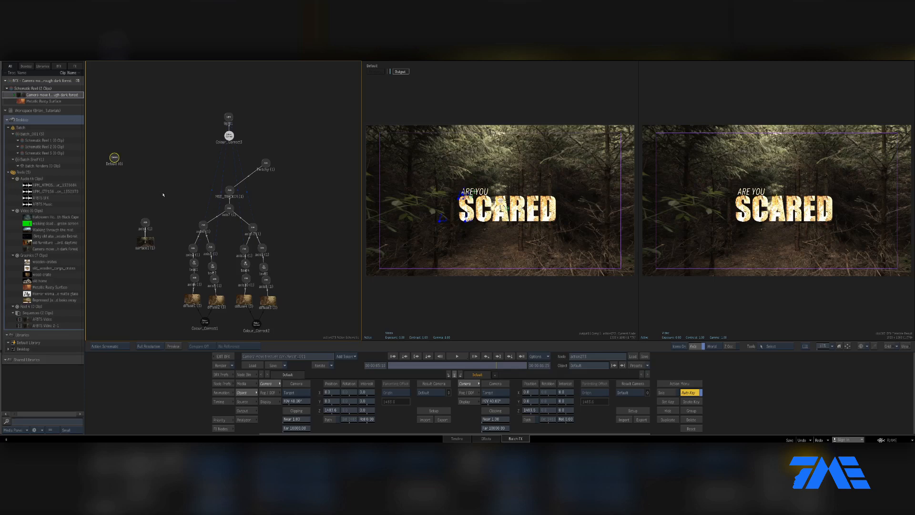
Attach a Stingray Motion Blur Matchbox shader to the Default camera in the schematic and open its settings.
left_click(245, 375)
left_click(433, 380)
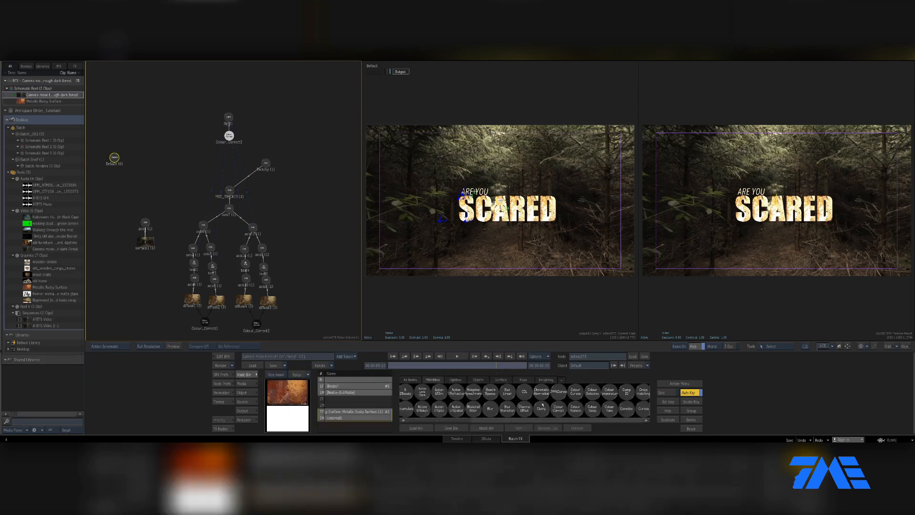
key("c")
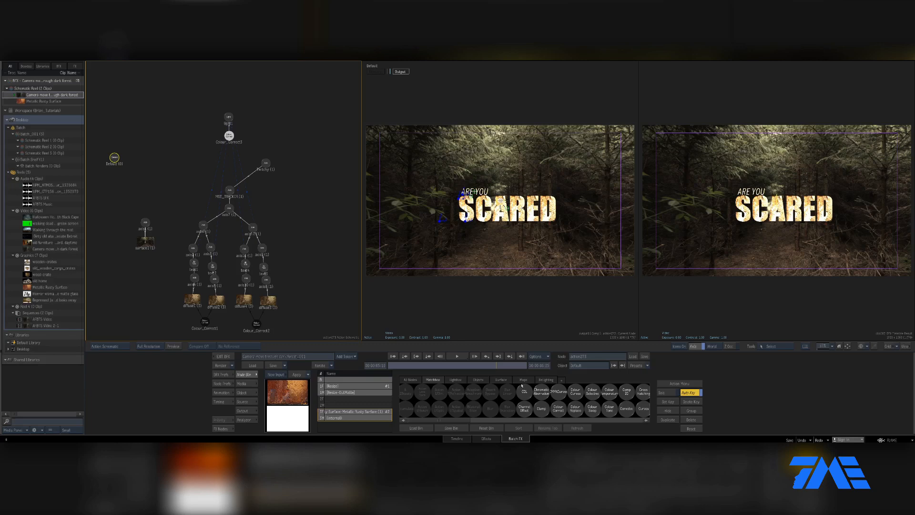
left_click_drag(117, 160, 119, 158)
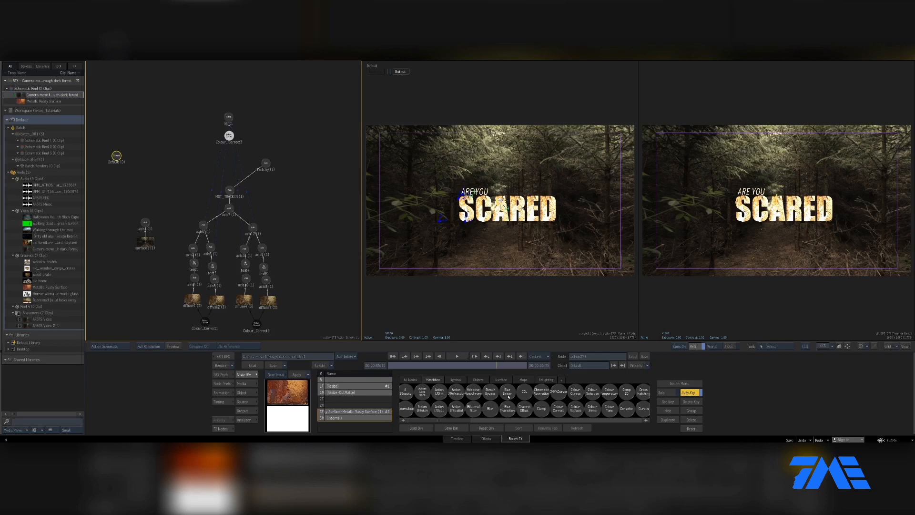
key("s")
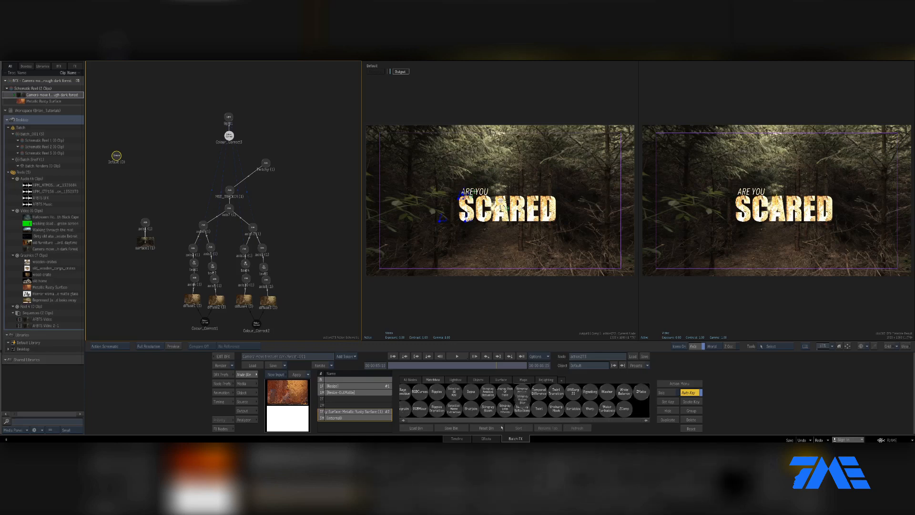
left_click(125, 169)
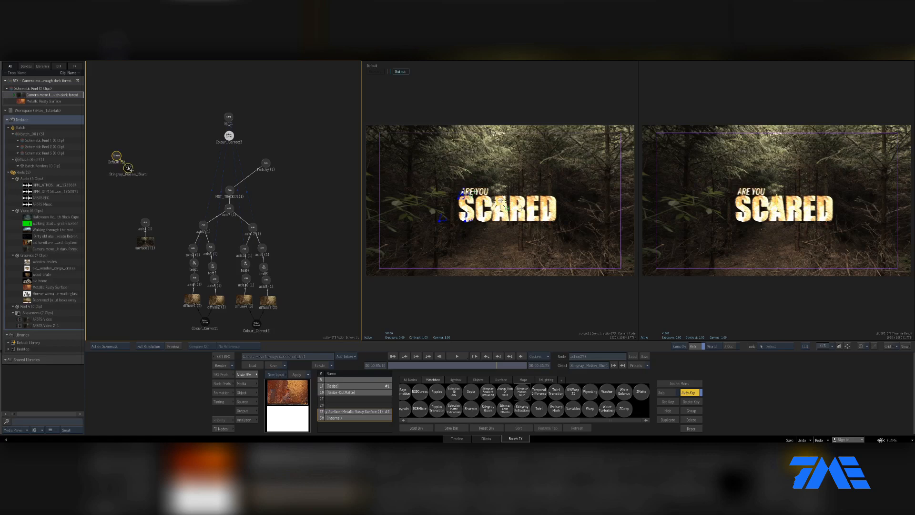
double_click(126, 169)
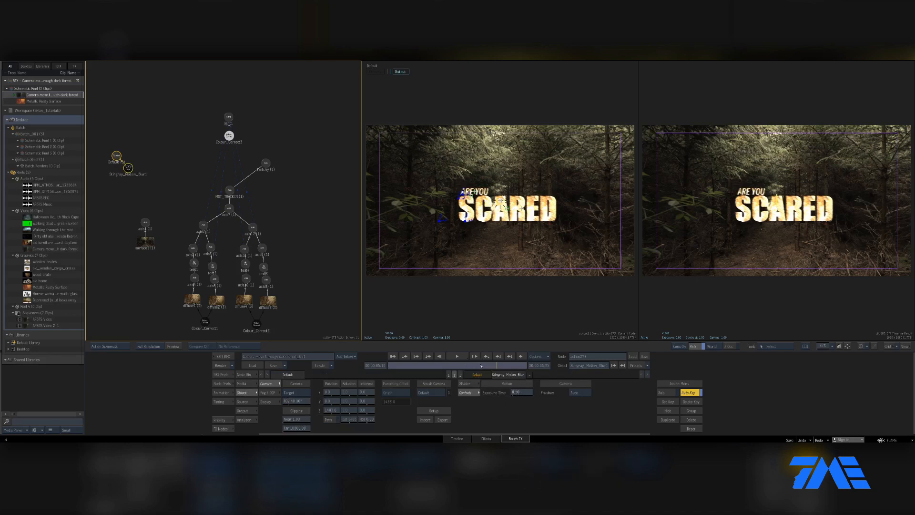
Turn off Auto Key and delete the keyframe on the motion blur's exposure time at an earlier SCARED frame.
left_click_drag(481, 366, 502, 366)
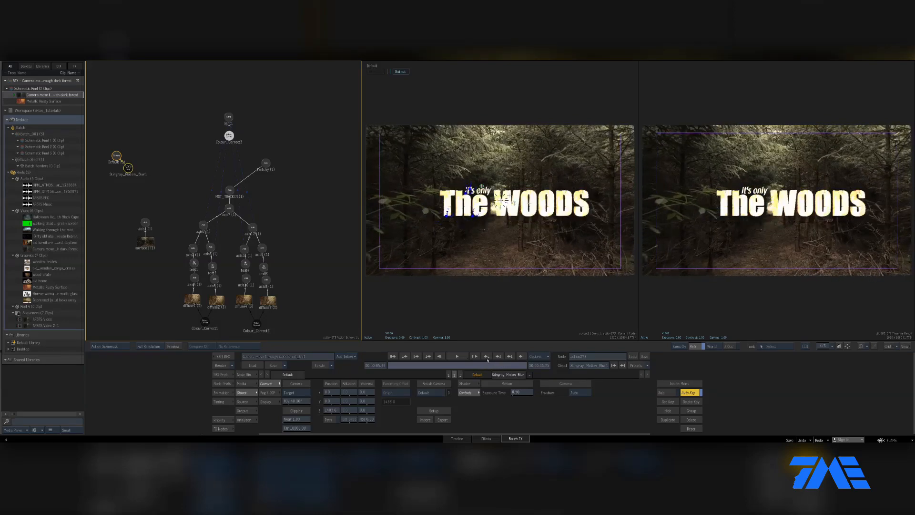
left_click(526, 393)
left_click(487, 366)
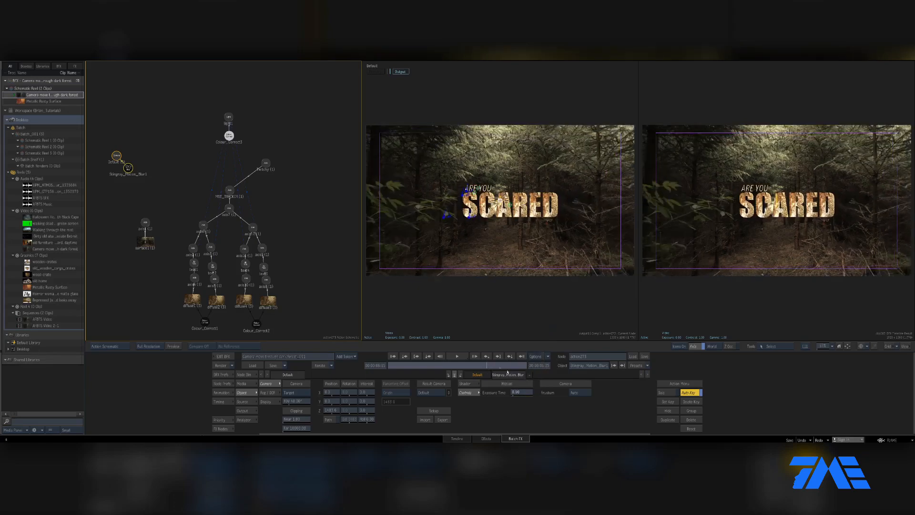
left_click(692, 394)
left_click(523, 392)
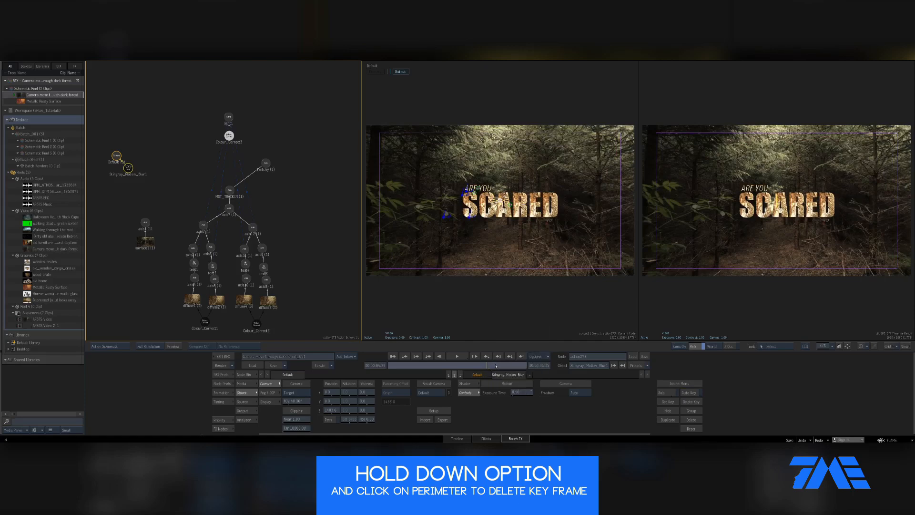
Set the motion blur's exposure time to 0 on the flickering SCARED frames and scrub through the title change to check the blur.
mouse_move(496, 366)
left_mouse_down()
mouse_move(506, 366)
mouse_move(497, 366)
left_mouse_up()
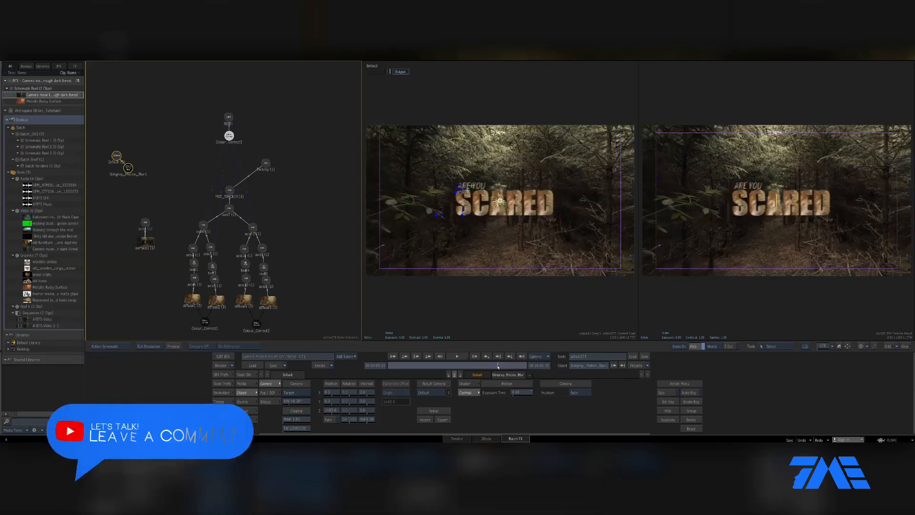
left_click(522, 392)
type("0")
key("Return")
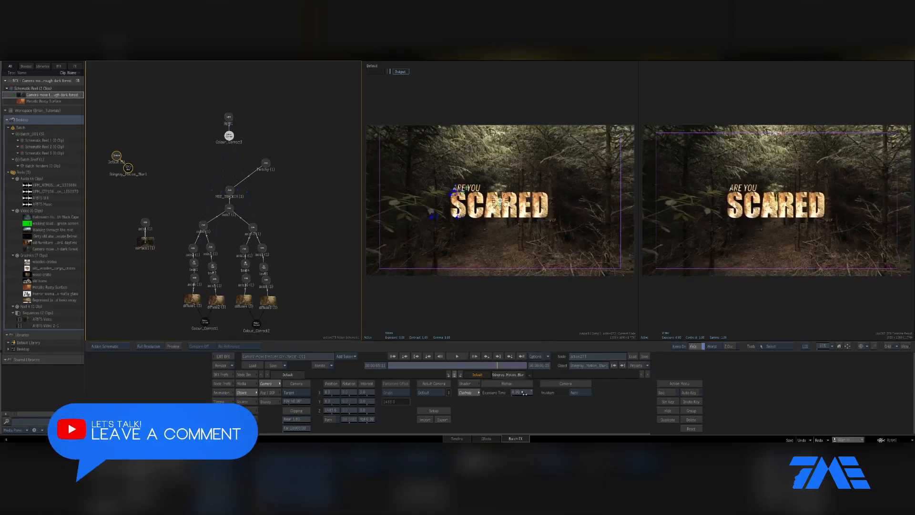
left_click(522, 392)
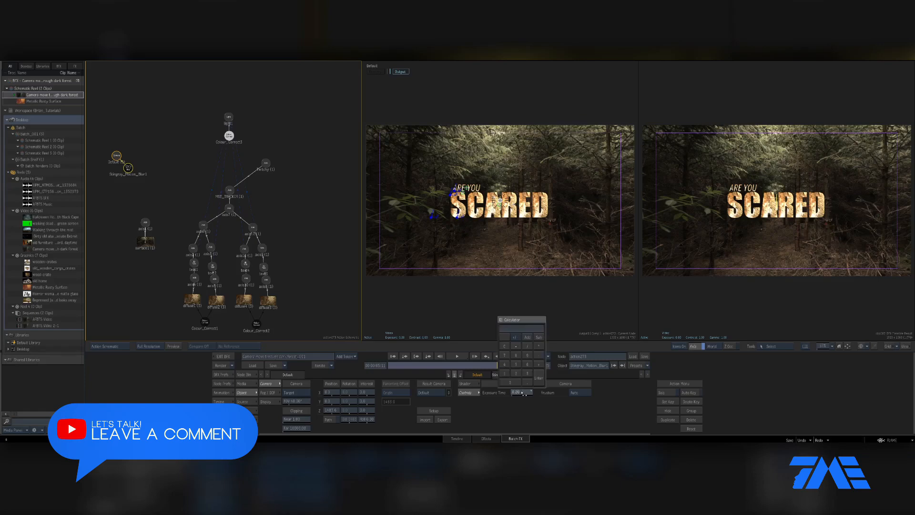
key("Return")
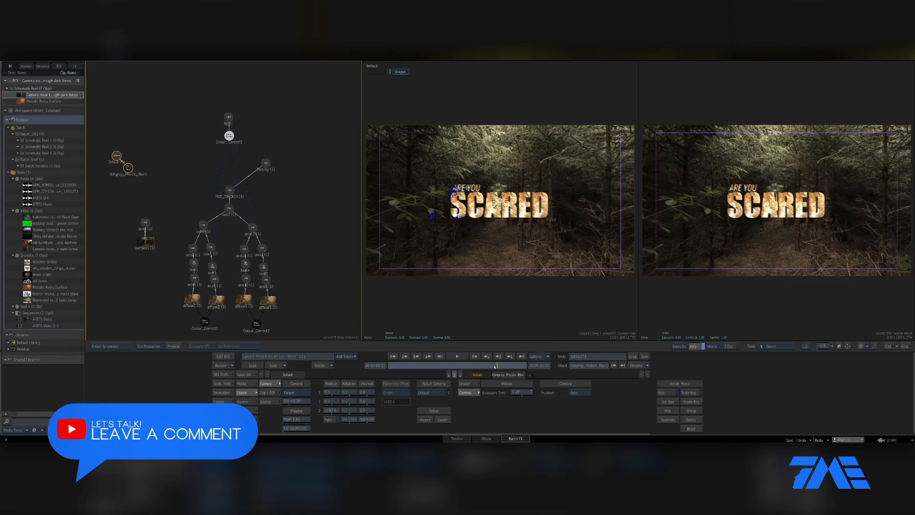
left_click_drag(484, 369, 496, 367)
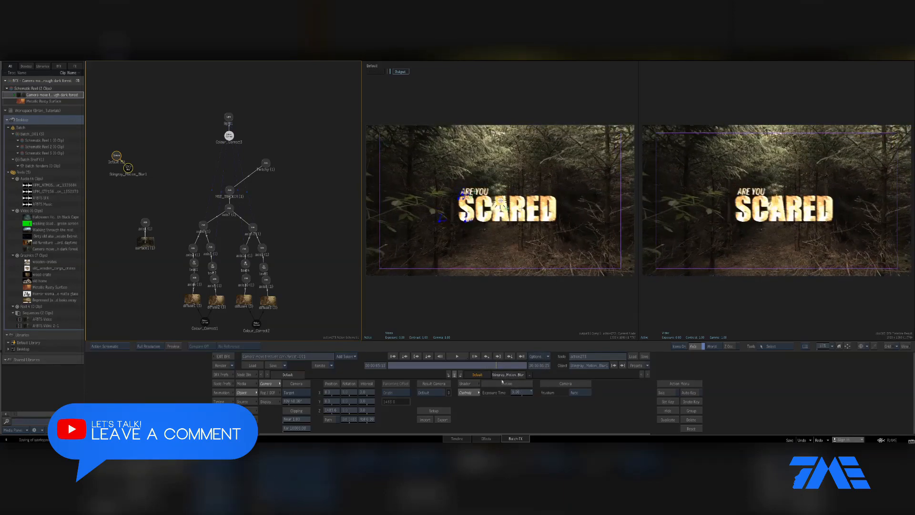
left_click_drag(484, 367, 502, 363)
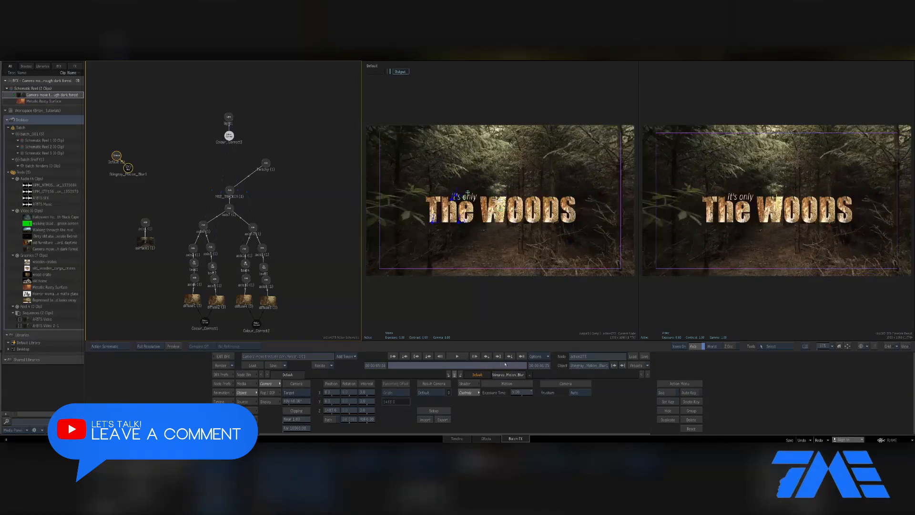